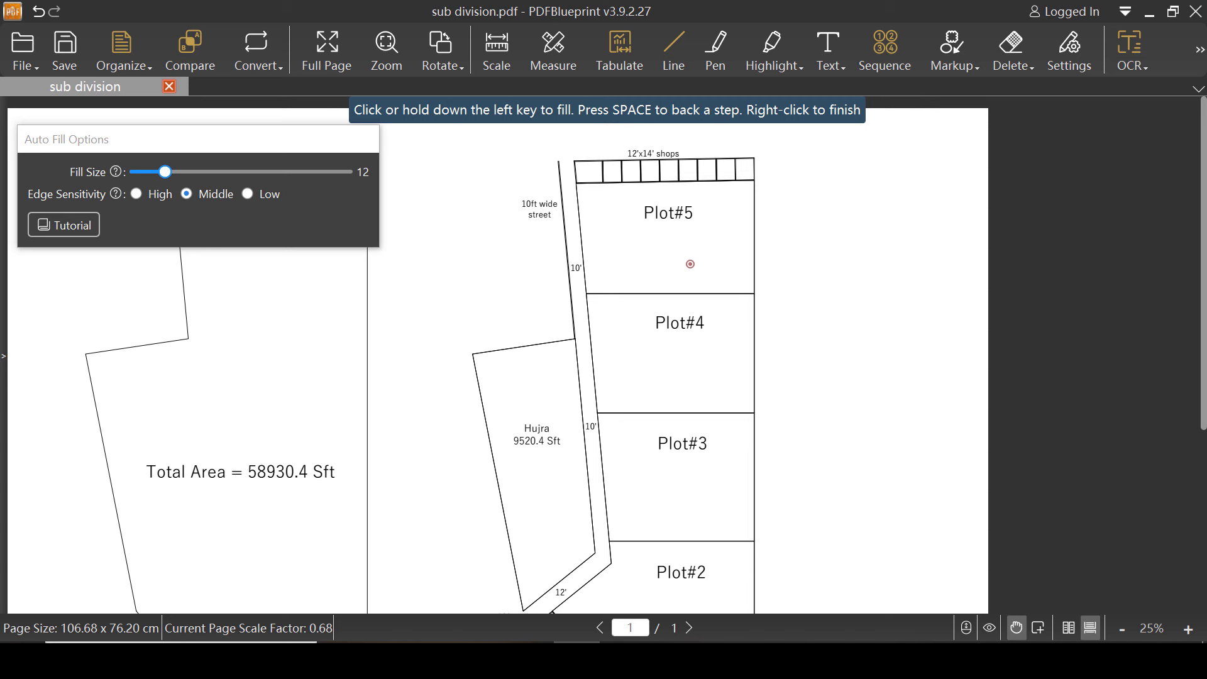
Auto-fill Plot#5 and Plot#3 and finish, so Plot#3 reads Area 8397, Perimeter 368.
click(676, 255)
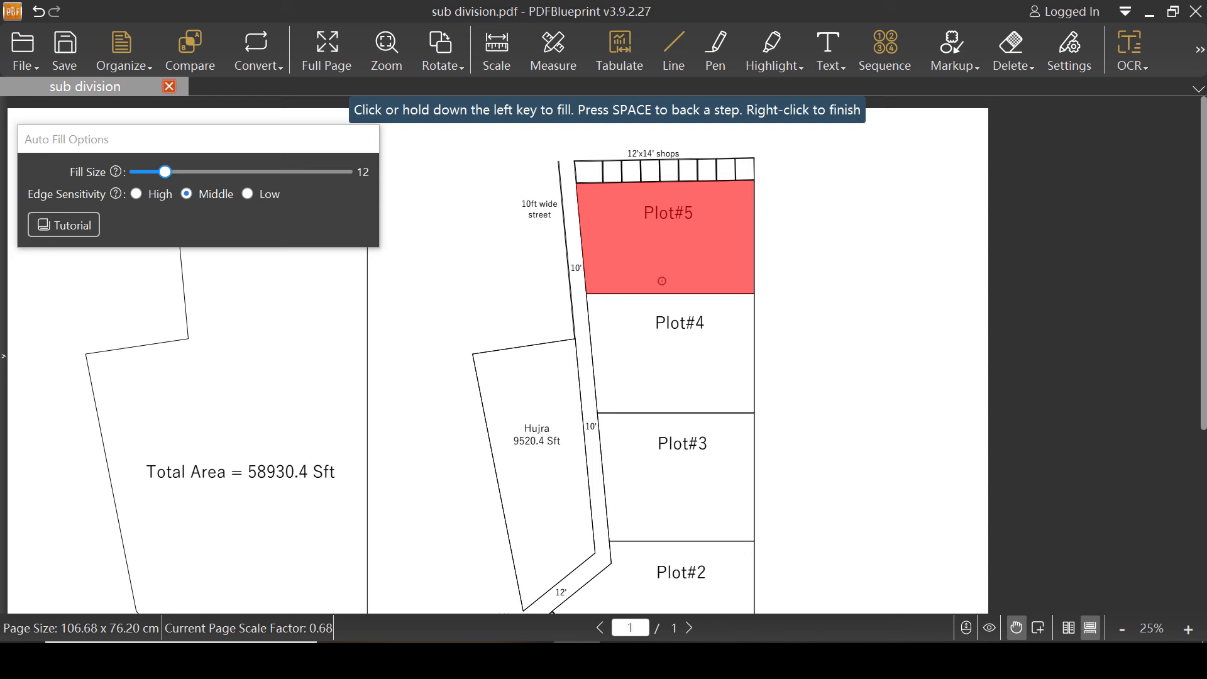
scroll(662, 281, down, 1)
scroll(668, 331, up, 1)
click(671, 328)
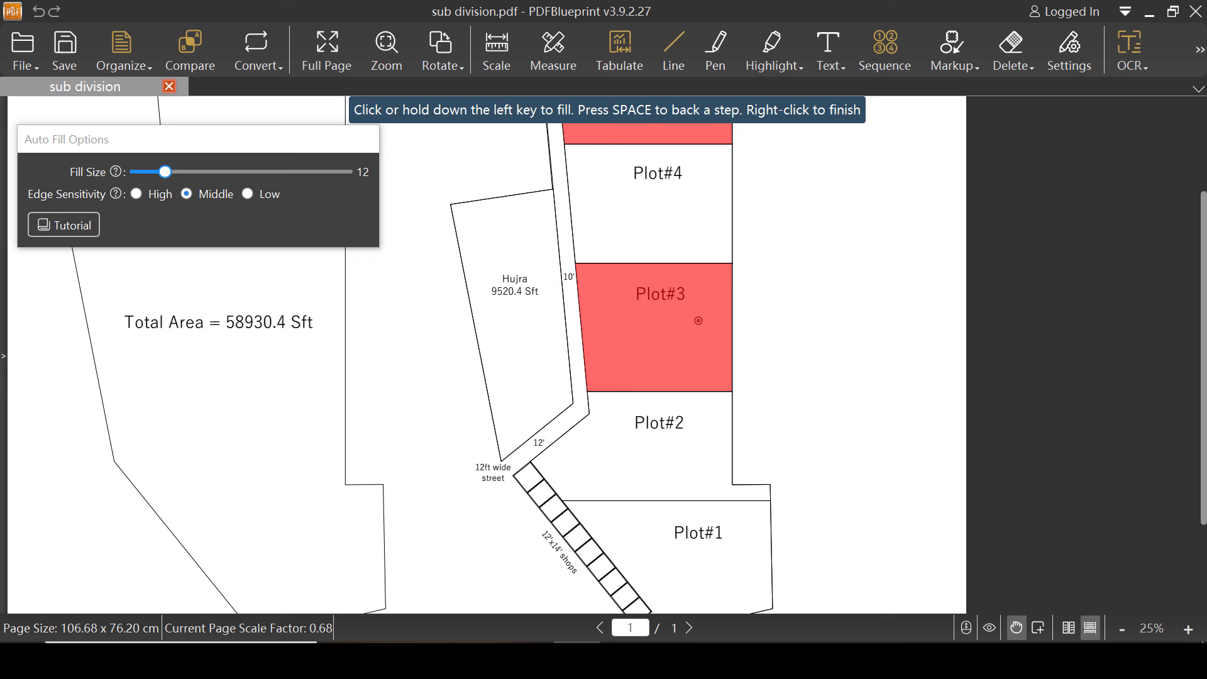
right_click(698, 321)
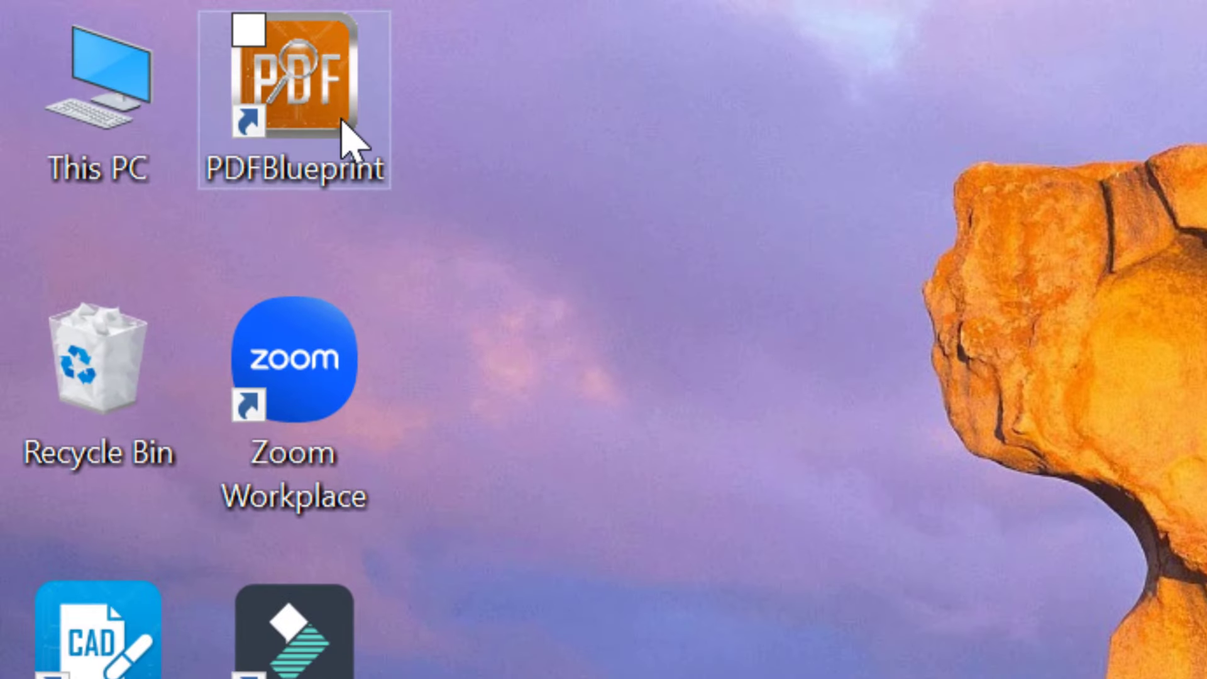
Launch PDFBlueprint and open 2D plan 2.pdf from the Desktop.
click(343, 123)
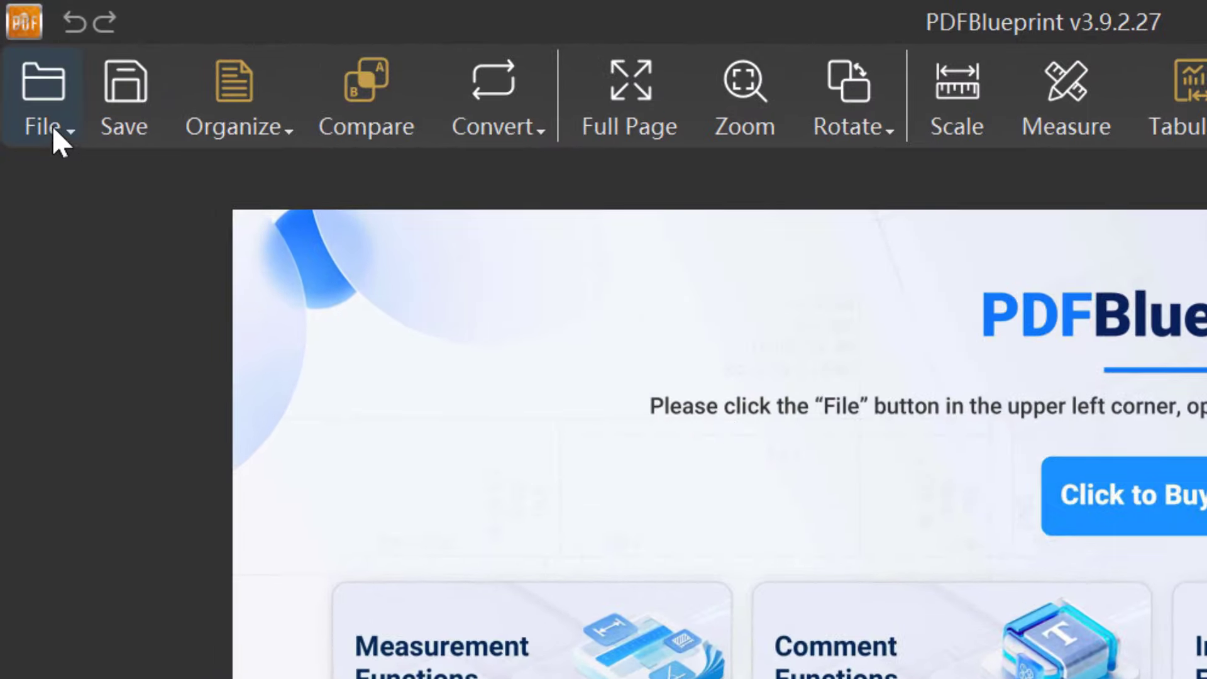
click(23, 61)
click(77, 220)
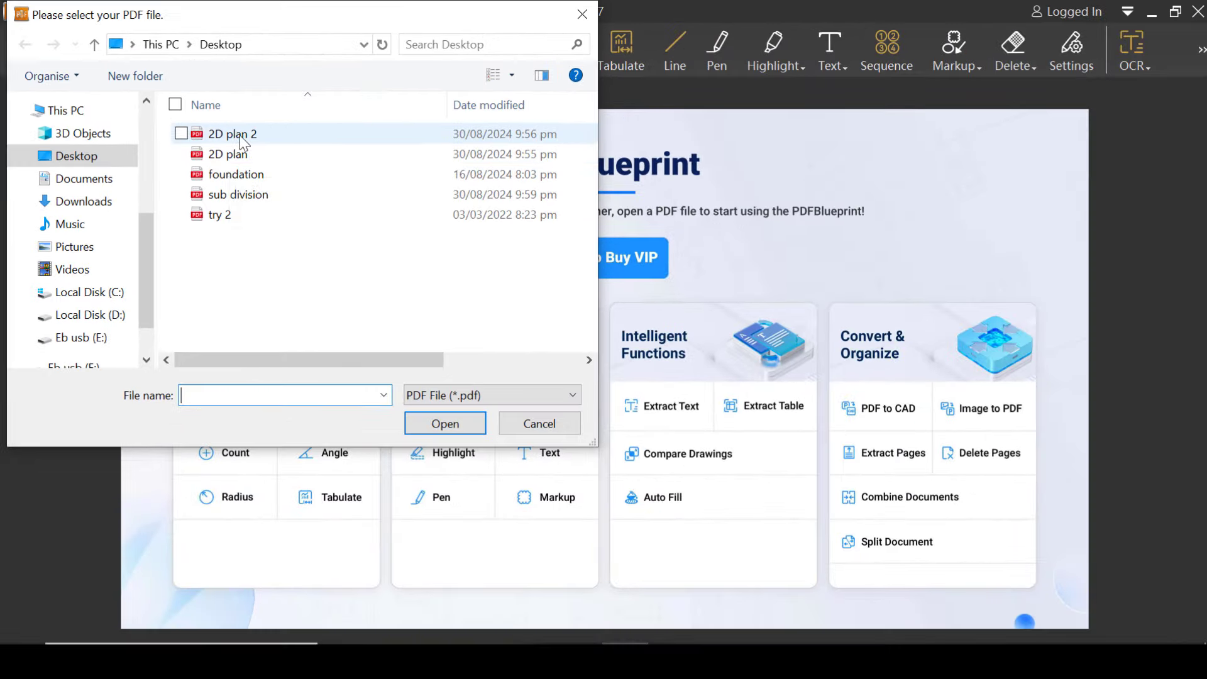
click(243, 136)
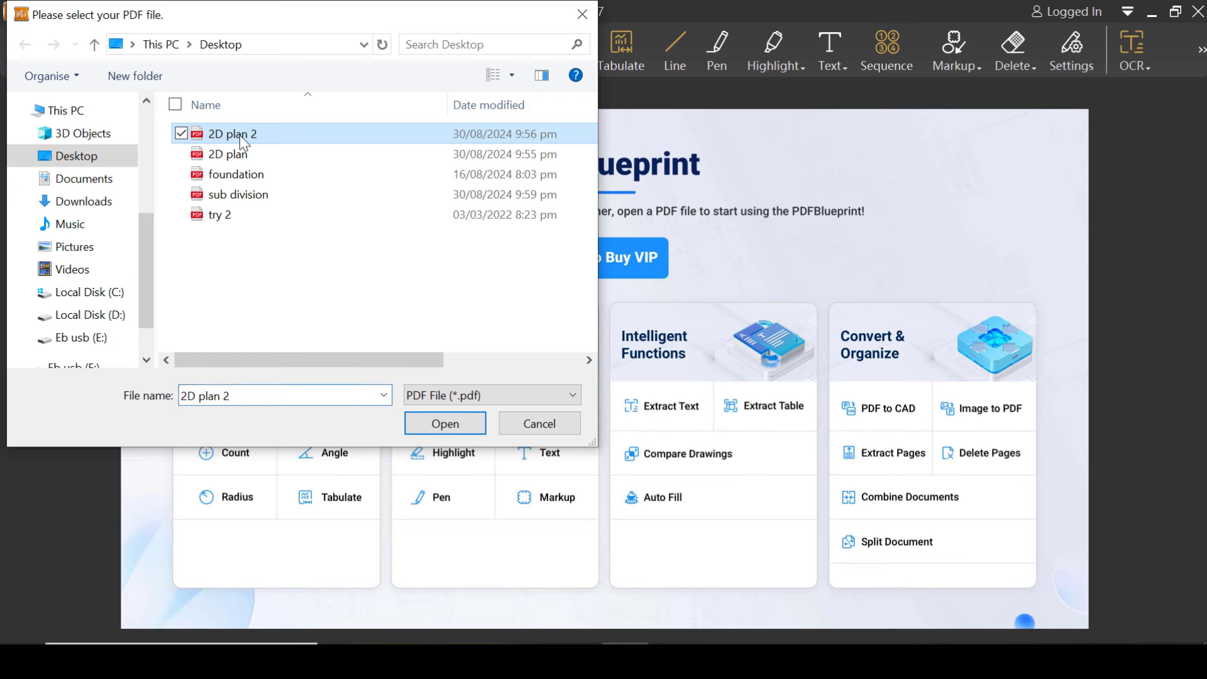
click(440, 423)
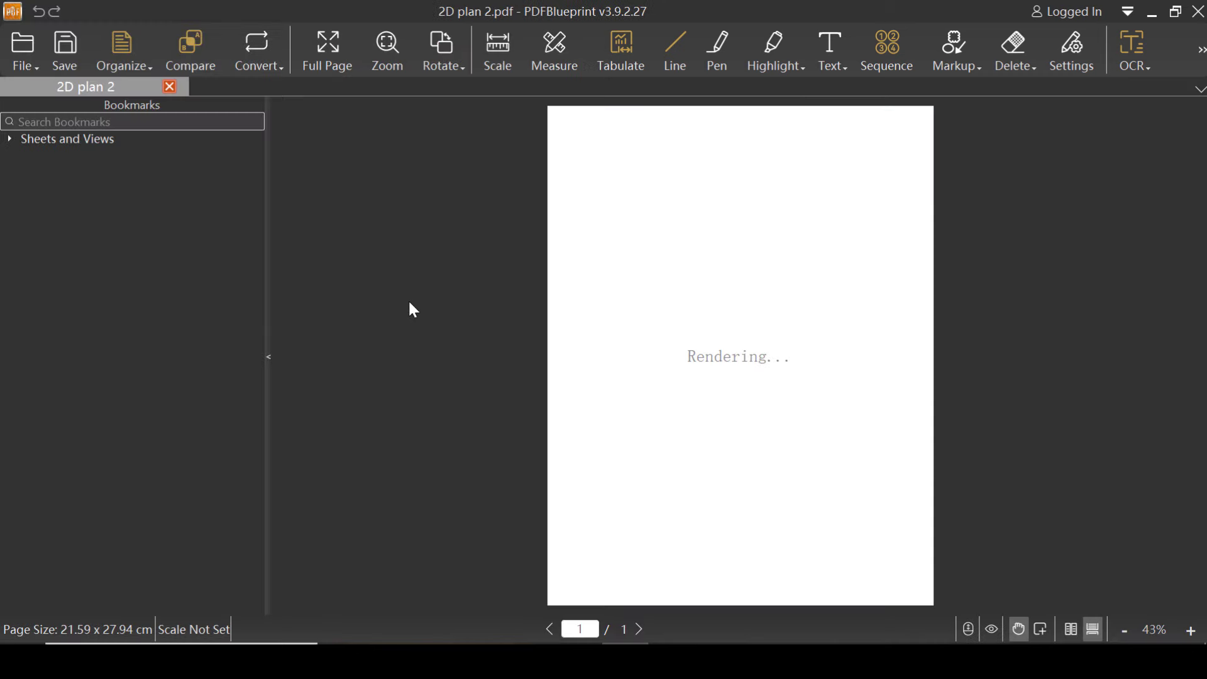
Open the Measure tools panel and drag it left over the Bookmarks pane.
scroll(571, 316, up, 3)
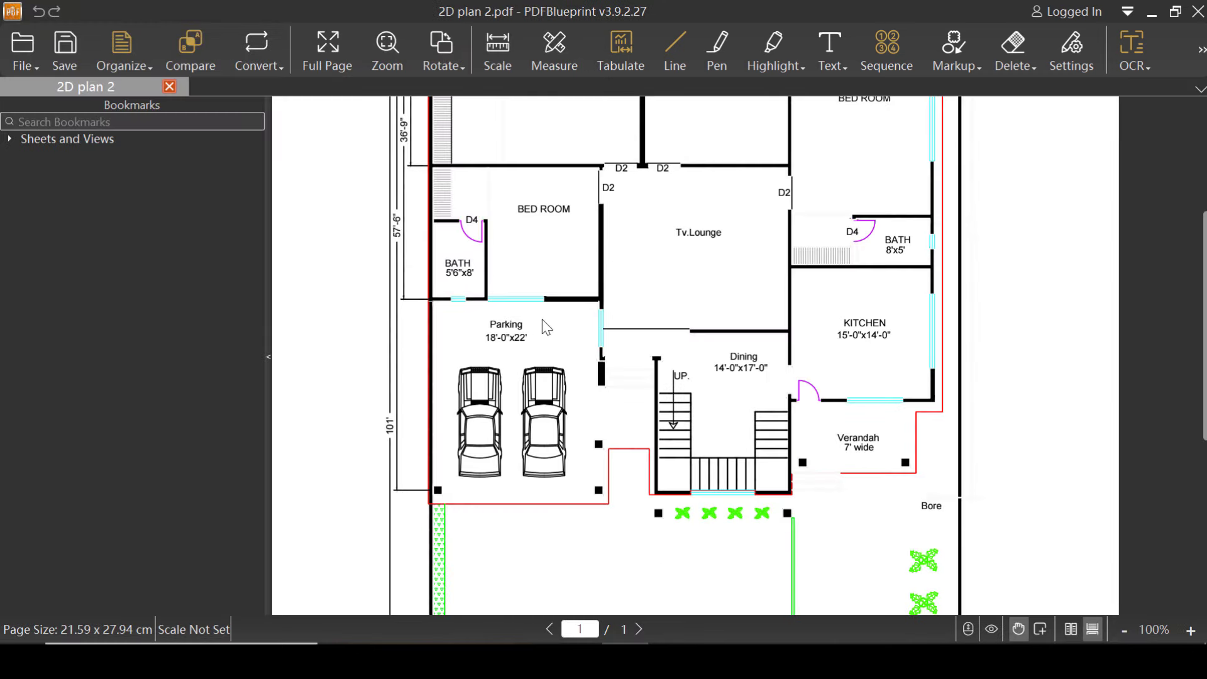
scroll(546, 326, down, 3)
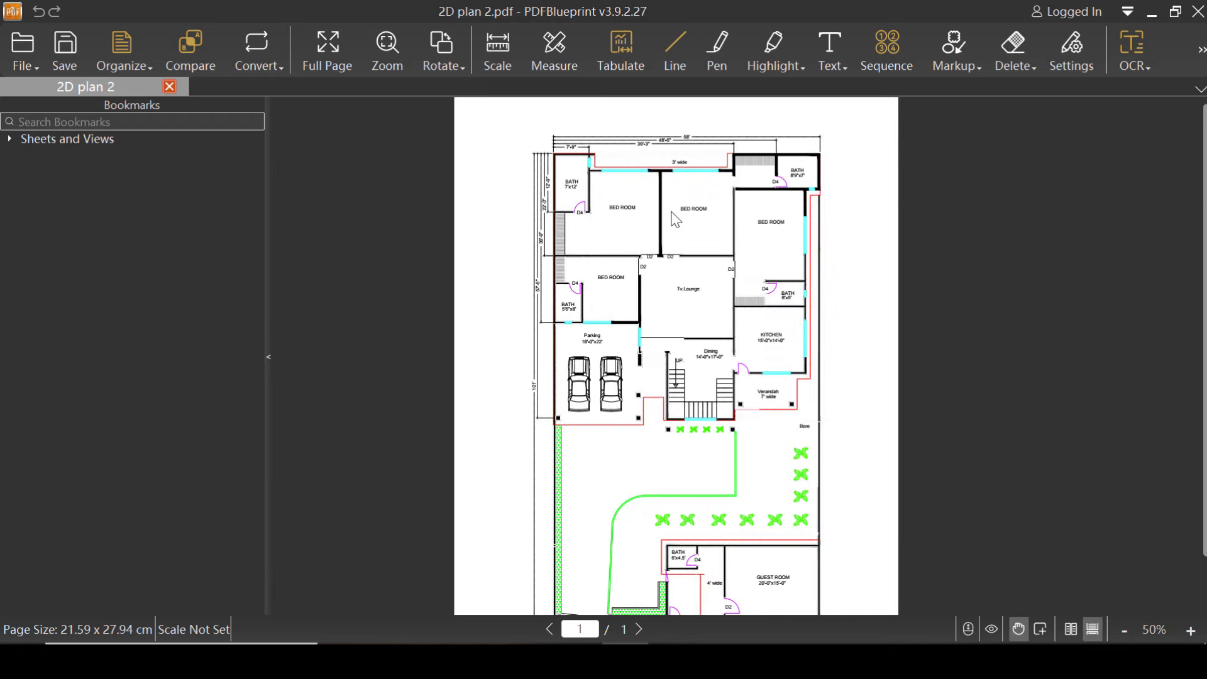
scroll(633, 251, up, 3)
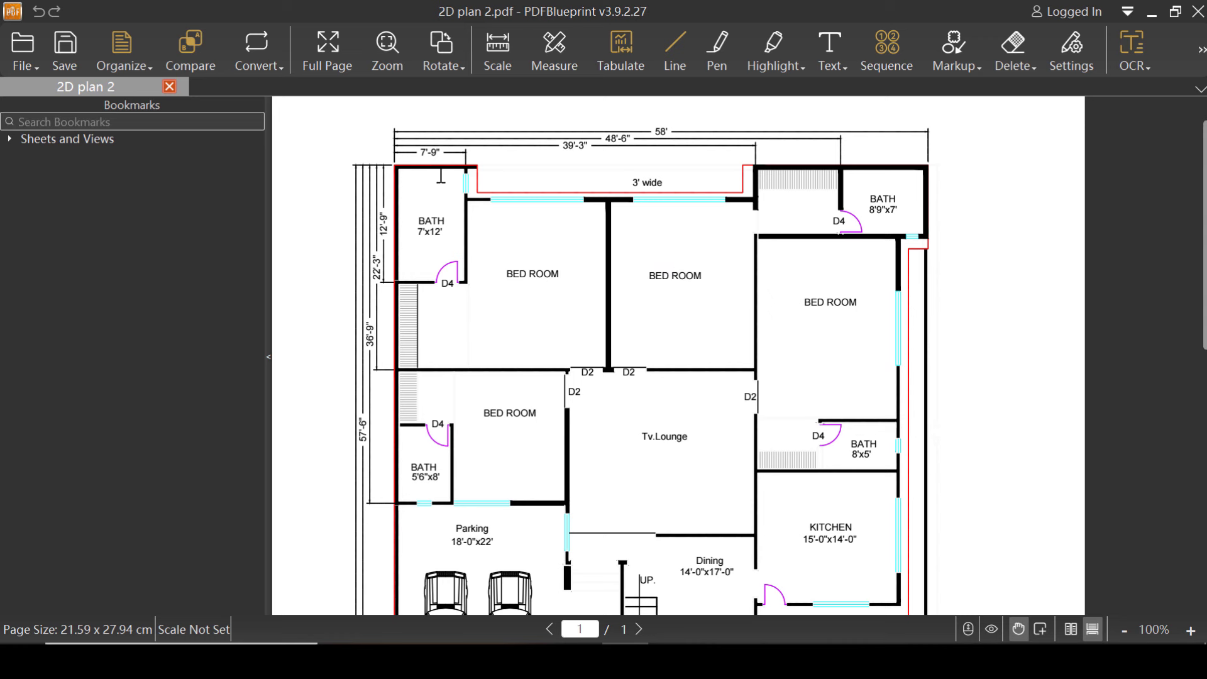
click(560, 51)
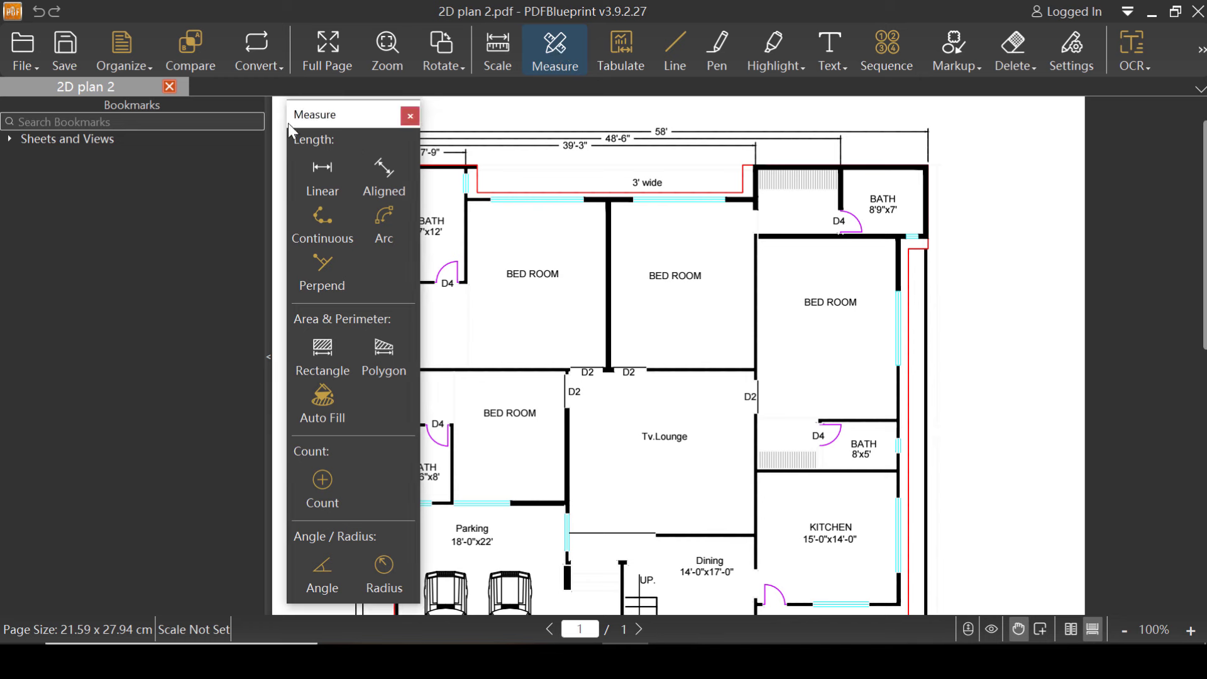
mouse_move(331, 118)
mouse_down()
mouse_move(163, 88)
mouse_move(175, 81)
mouse_move(164, 88)
mouse_up()
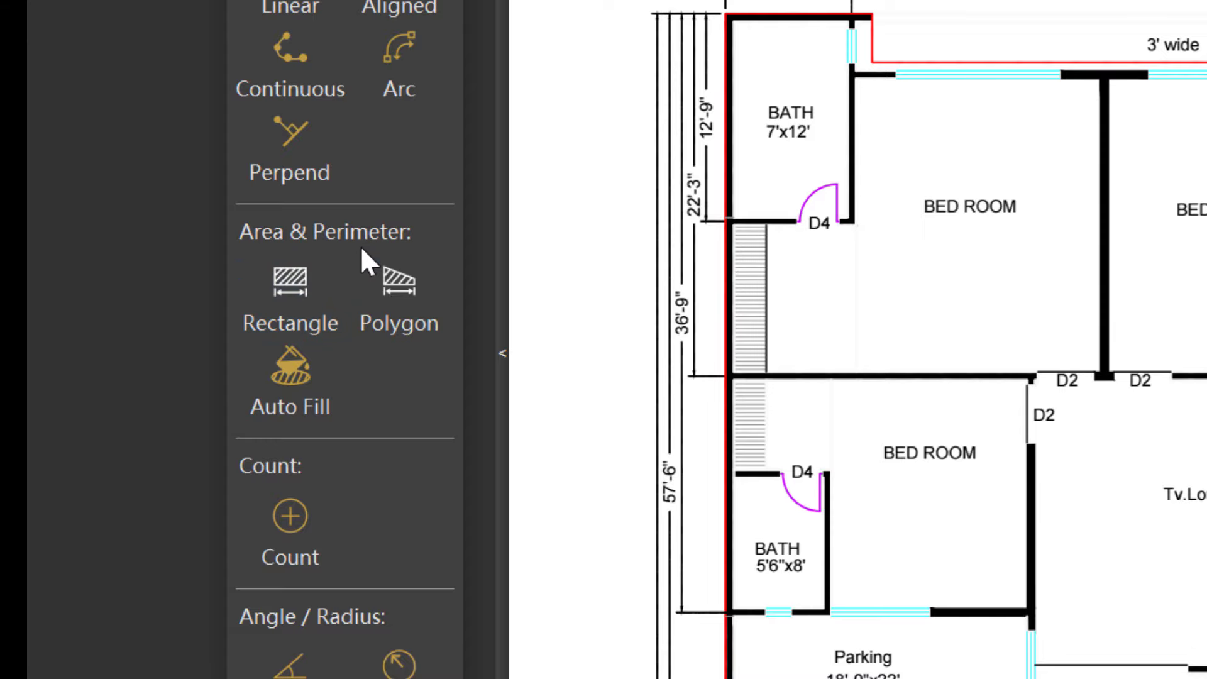
Calibrate the page scale by setting the bath's wall to 7, giving scale factor 0.45.
click(333, 295)
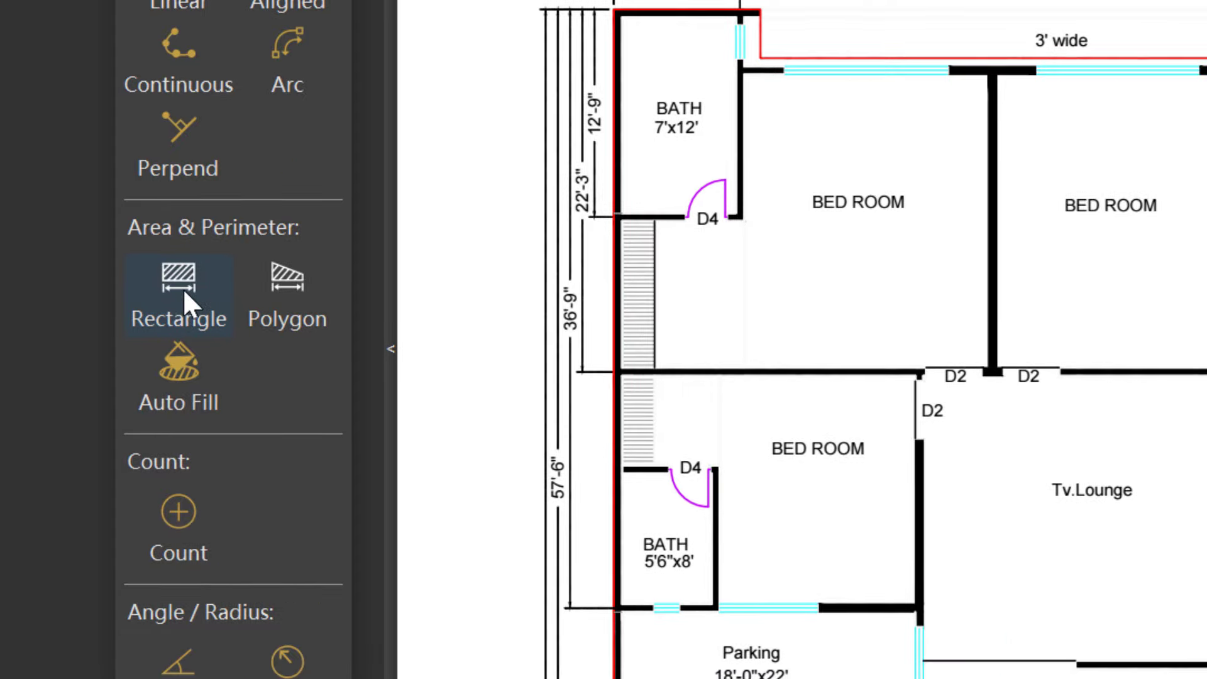
click(116, 283)
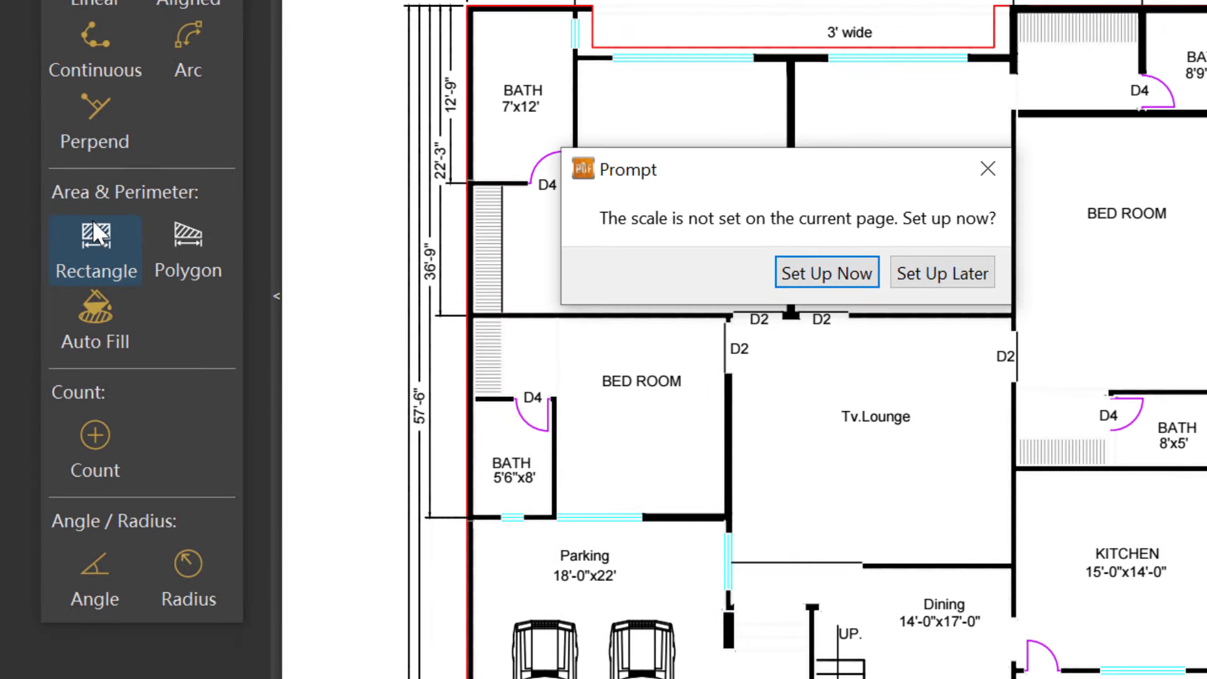
scroll(667, 314, up, 3)
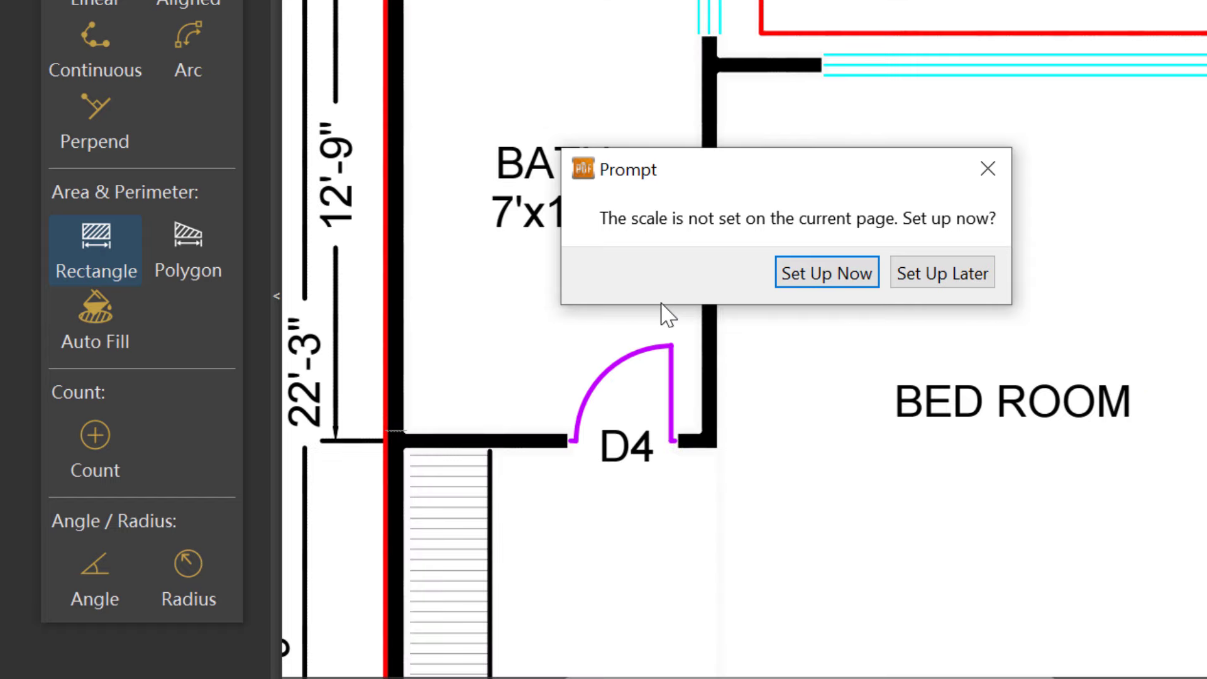
click(824, 275)
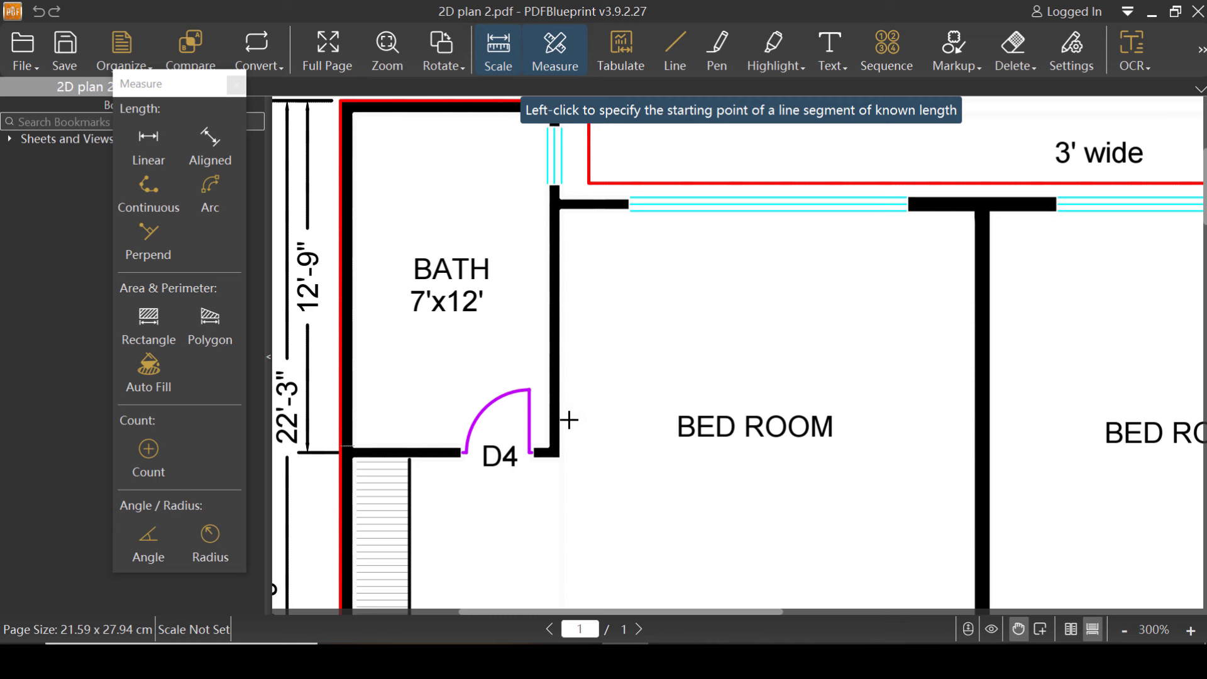
click(548, 446)
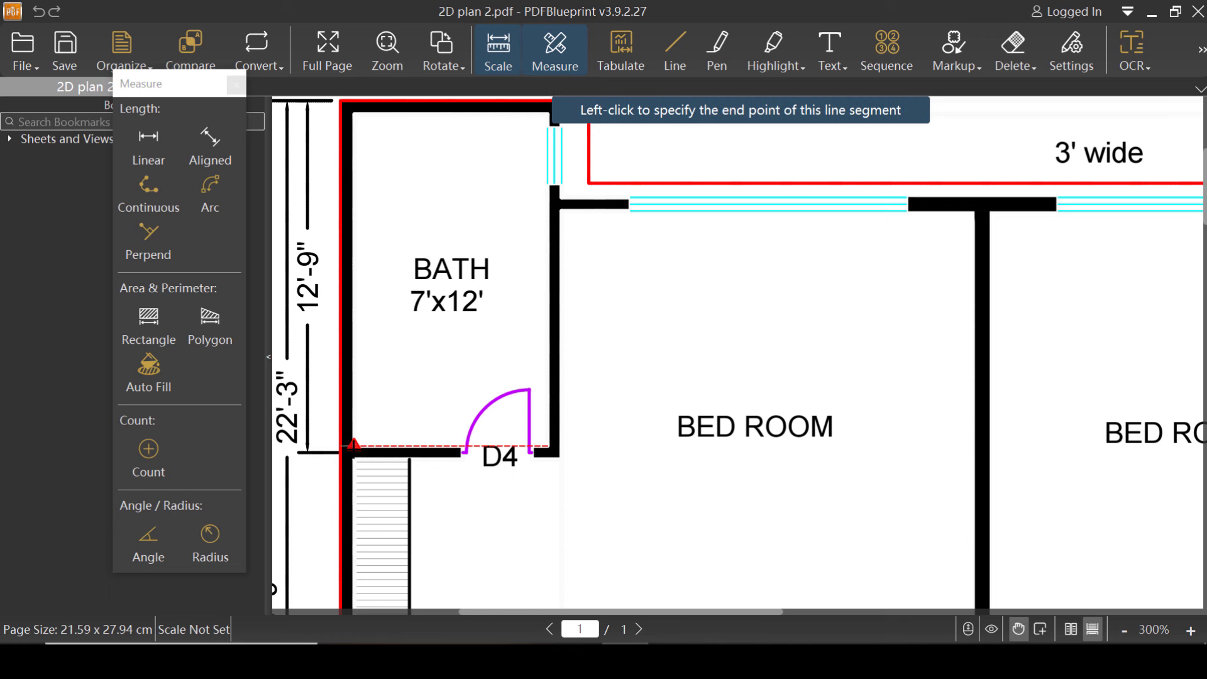
click(354, 445)
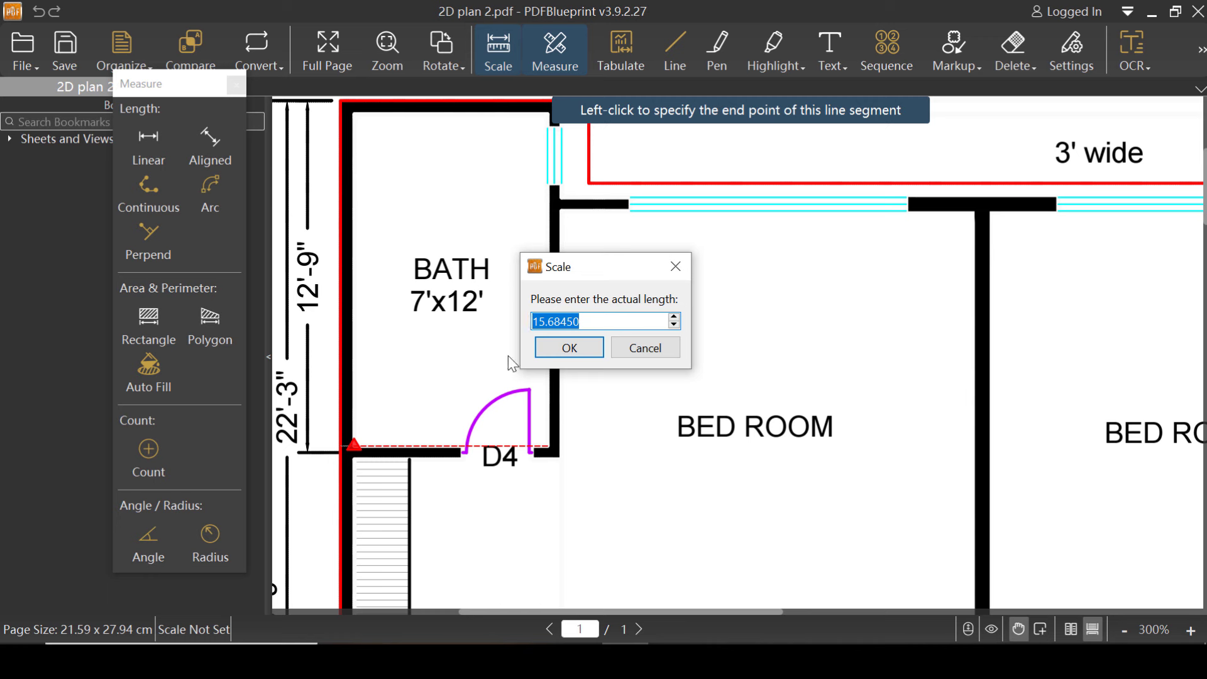
text(7)
click(570, 349)
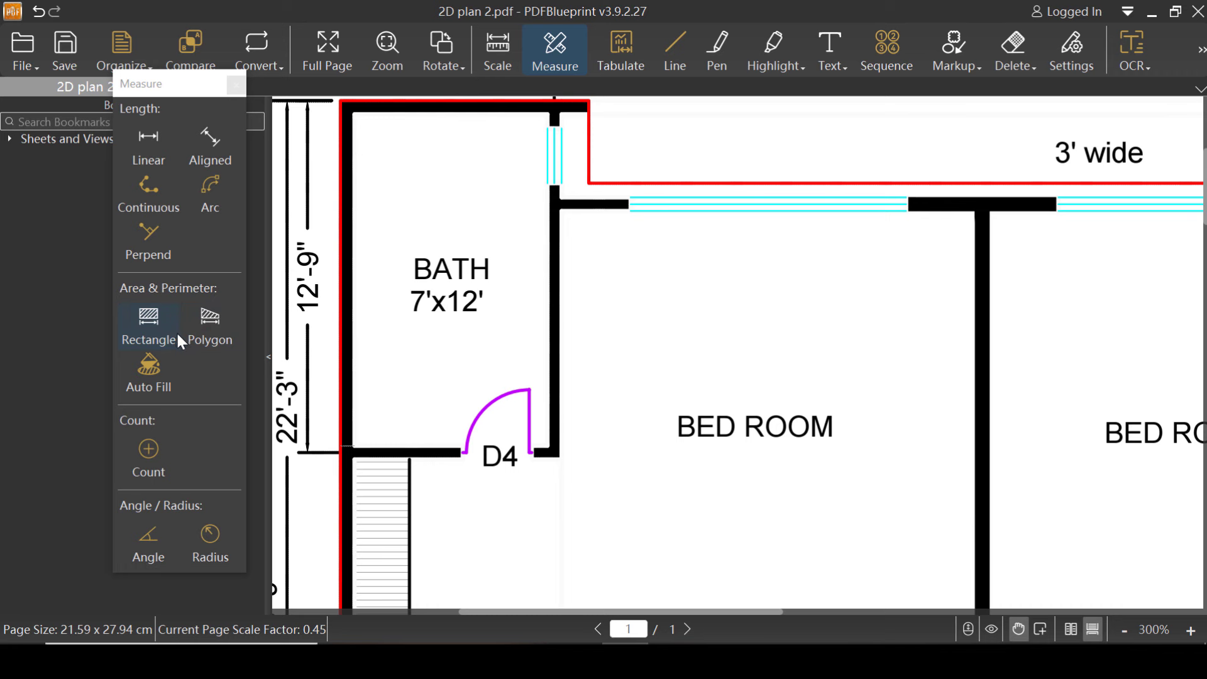
Measure the BATH as a rectangle, labelled Area 82.
click(144, 327)
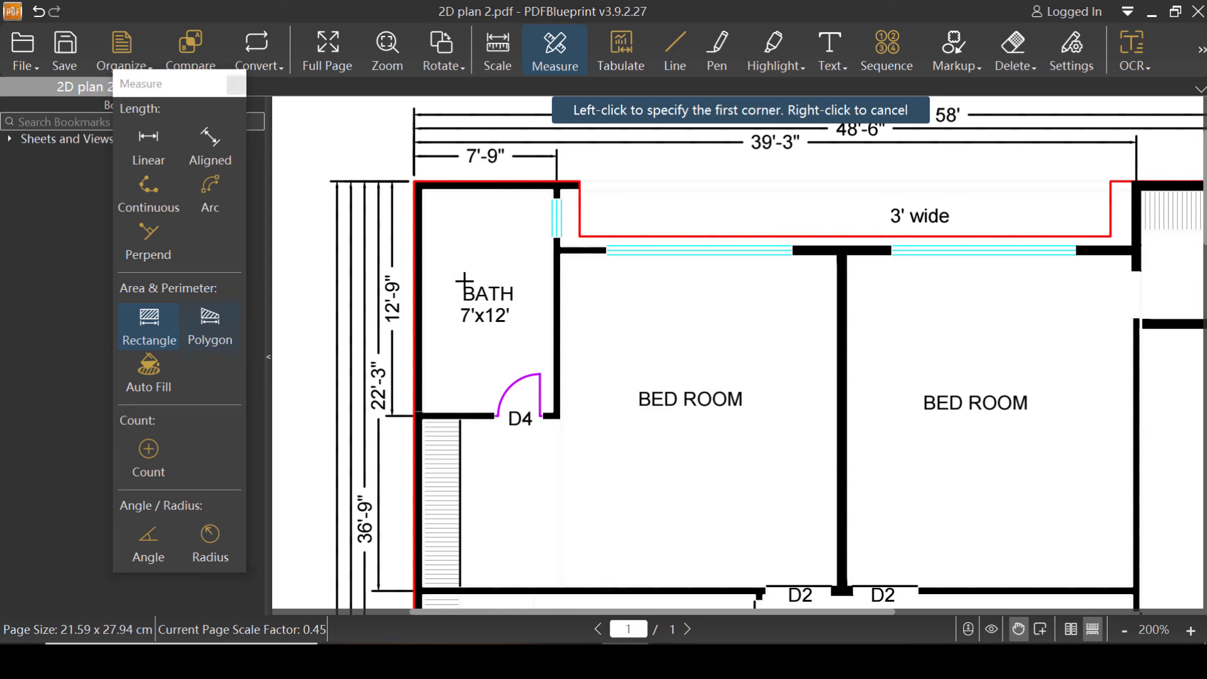
click(423, 194)
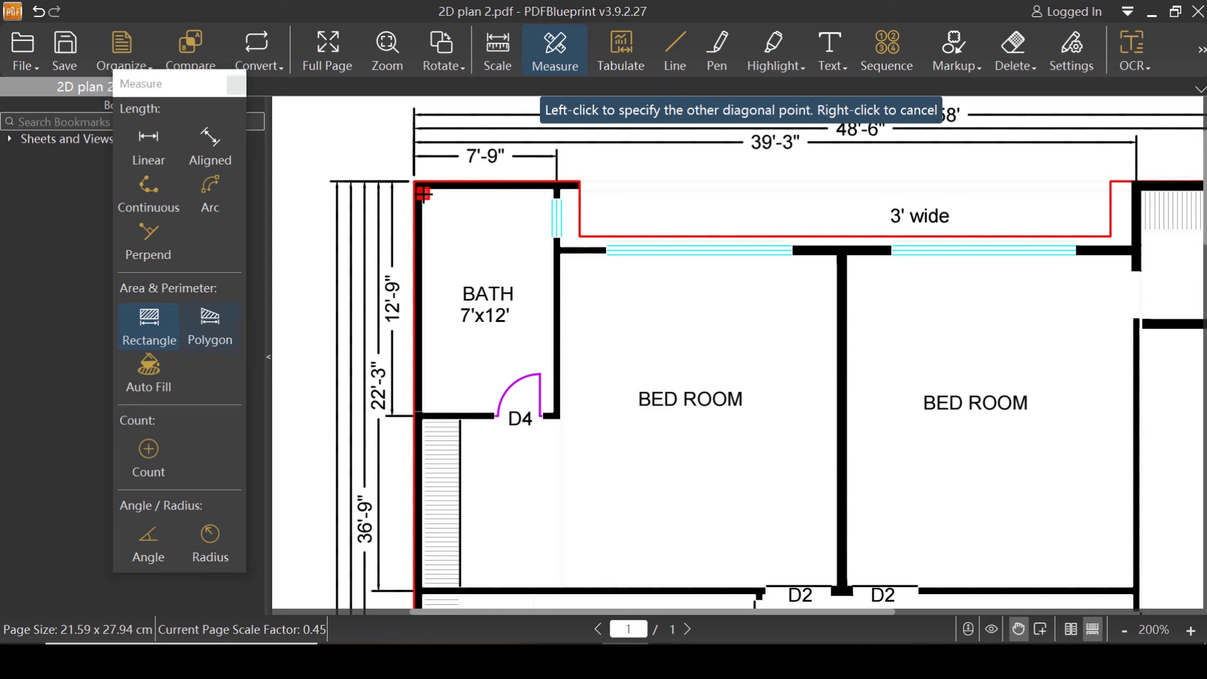
click(552, 412)
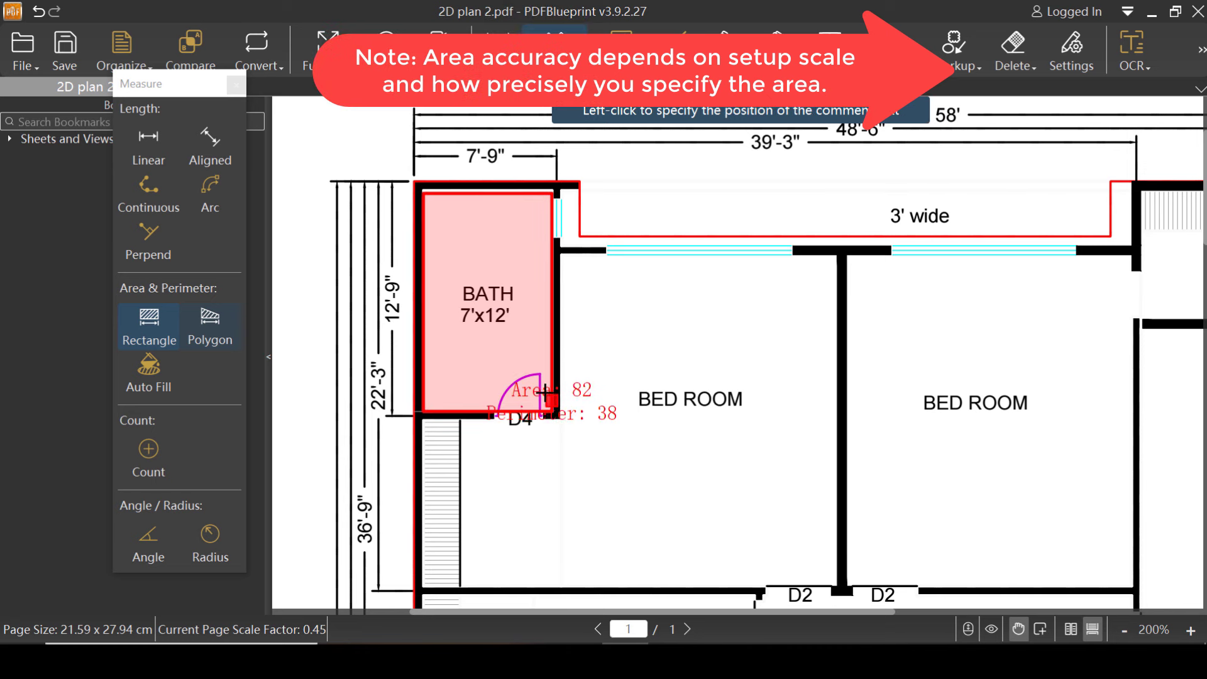
click(489, 234)
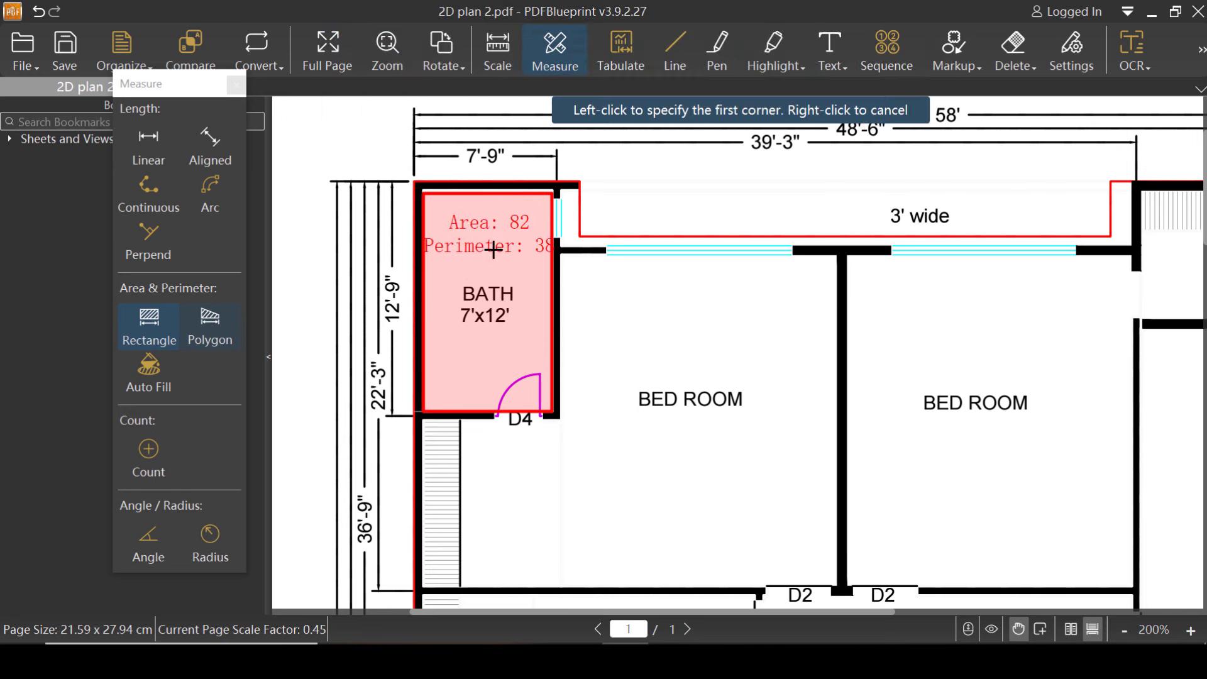
scroll(479, 230, up, 1)
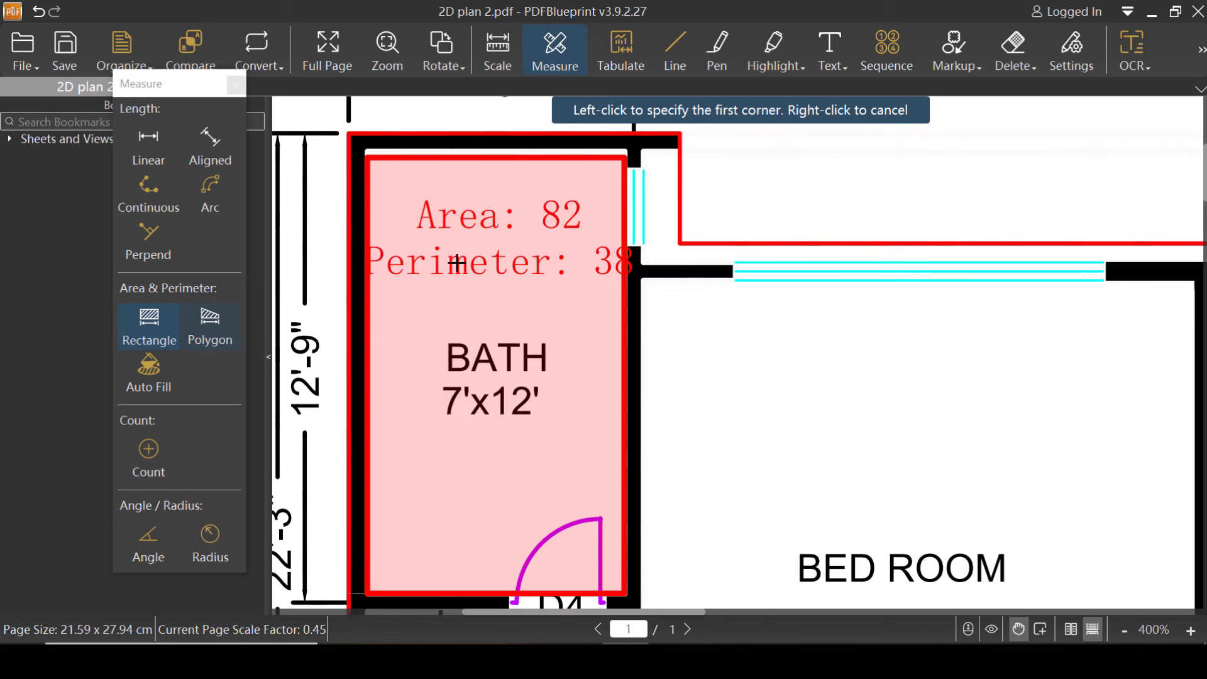
scroll(473, 283, down, 3)
scroll(768, 412, up, 1)
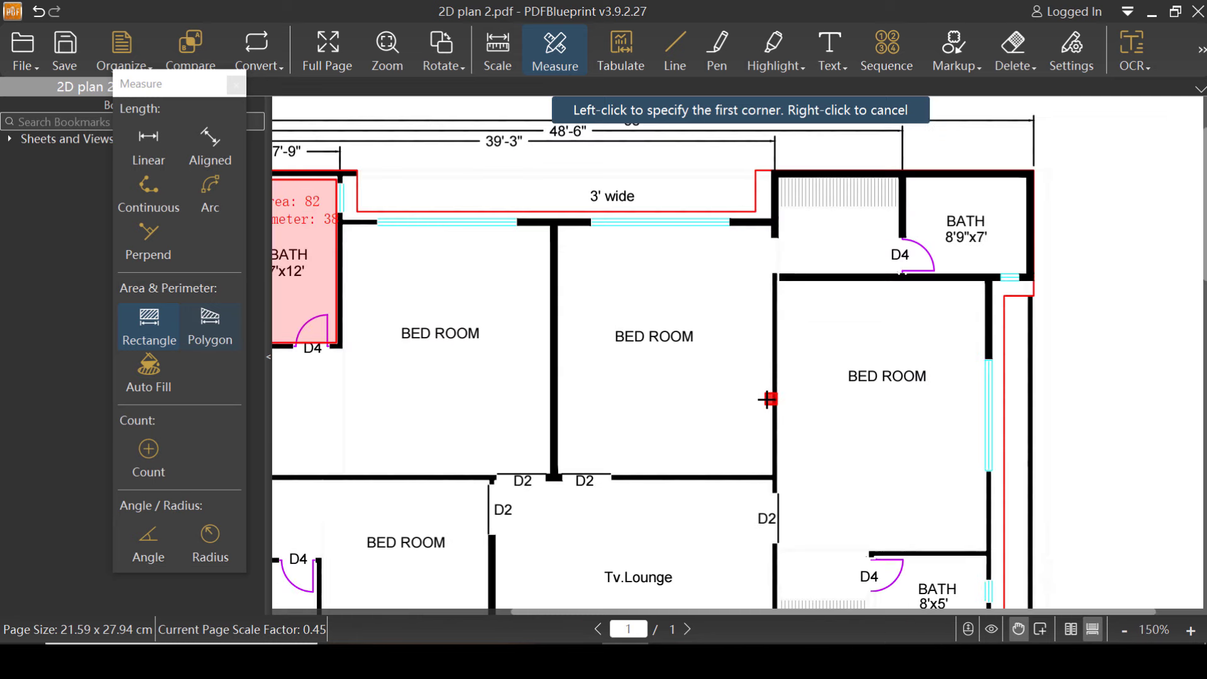
Measure the middle BED ROOM as a rectangle (Area 275, Perimeter 66), then exit the tool.
click(558, 227)
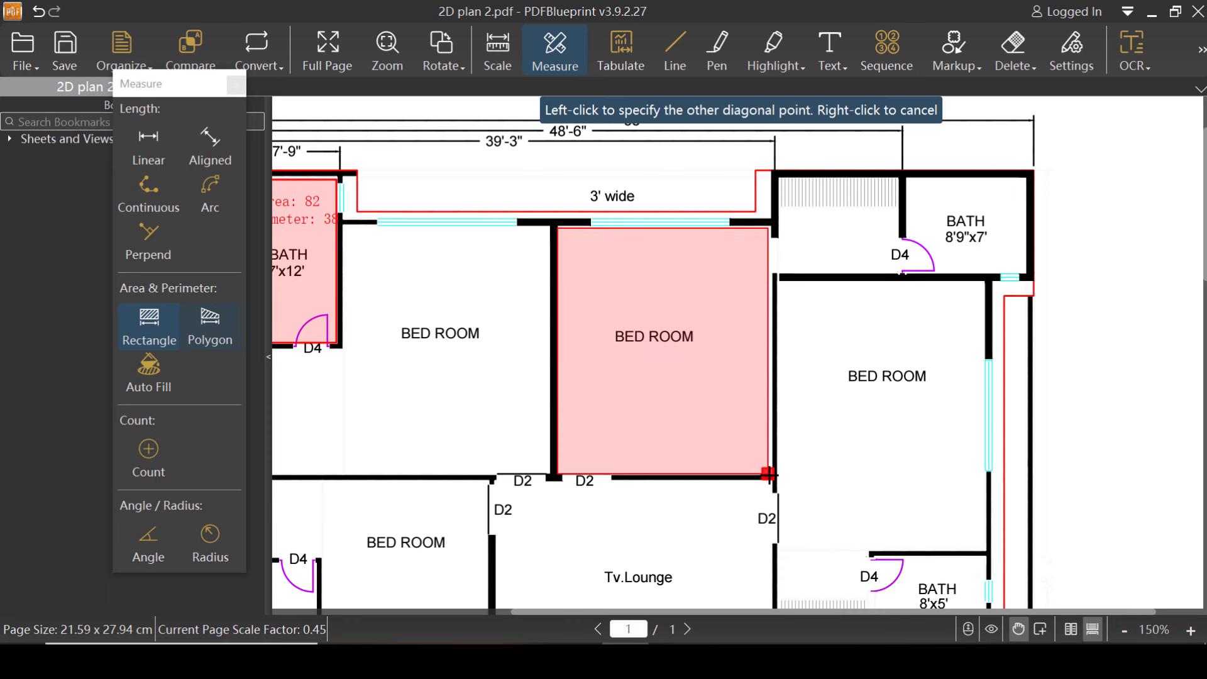
scroll(774, 472, up, 3)
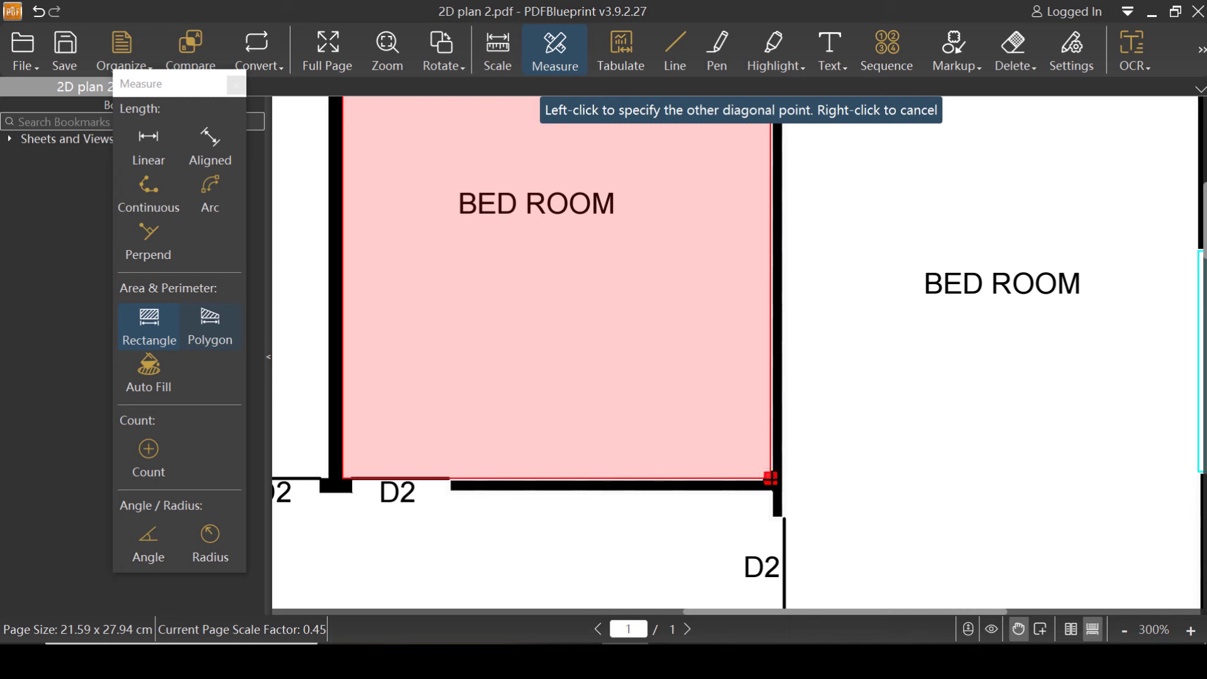
click(770, 478)
scroll(734, 485, down, 4)
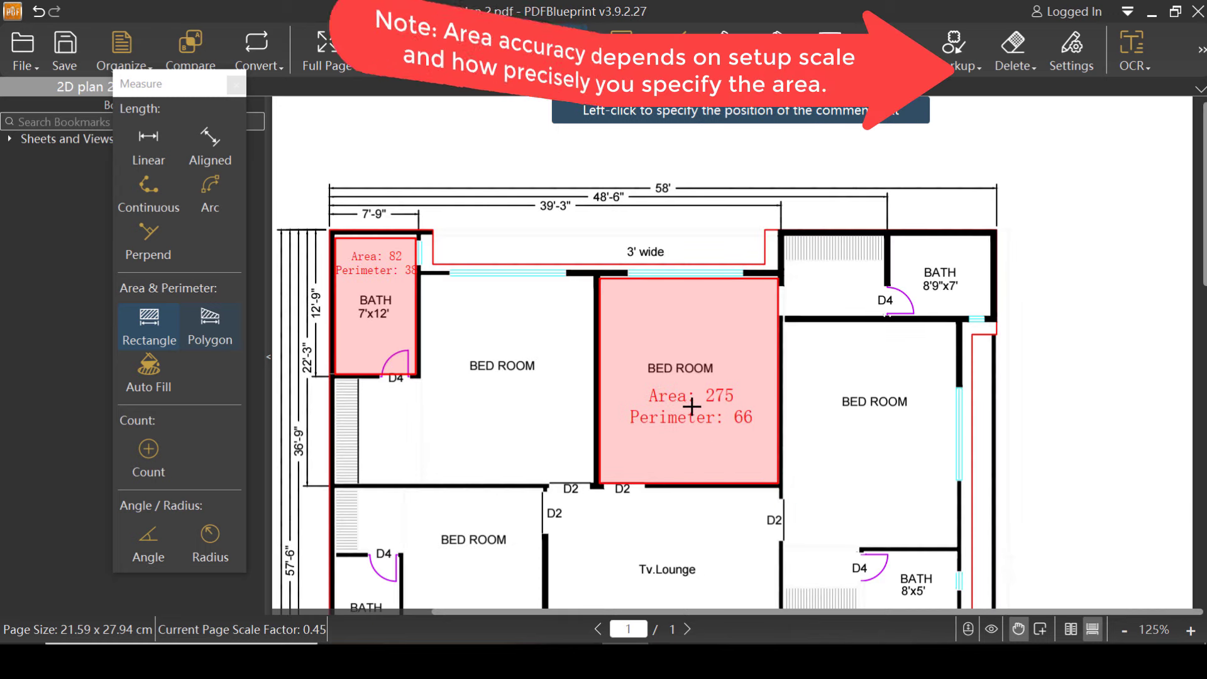
click(692, 406)
scroll(684, 334, down, 3)
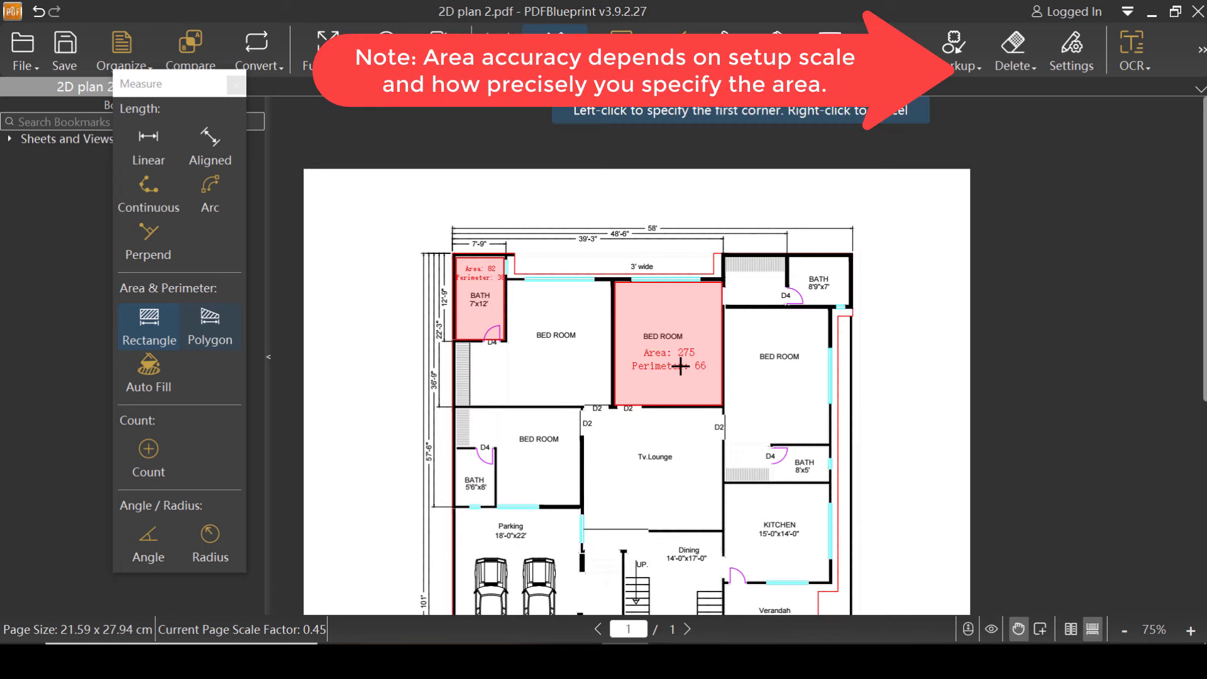
right_click(657, 367)
scroll(336, 339, up, 3)
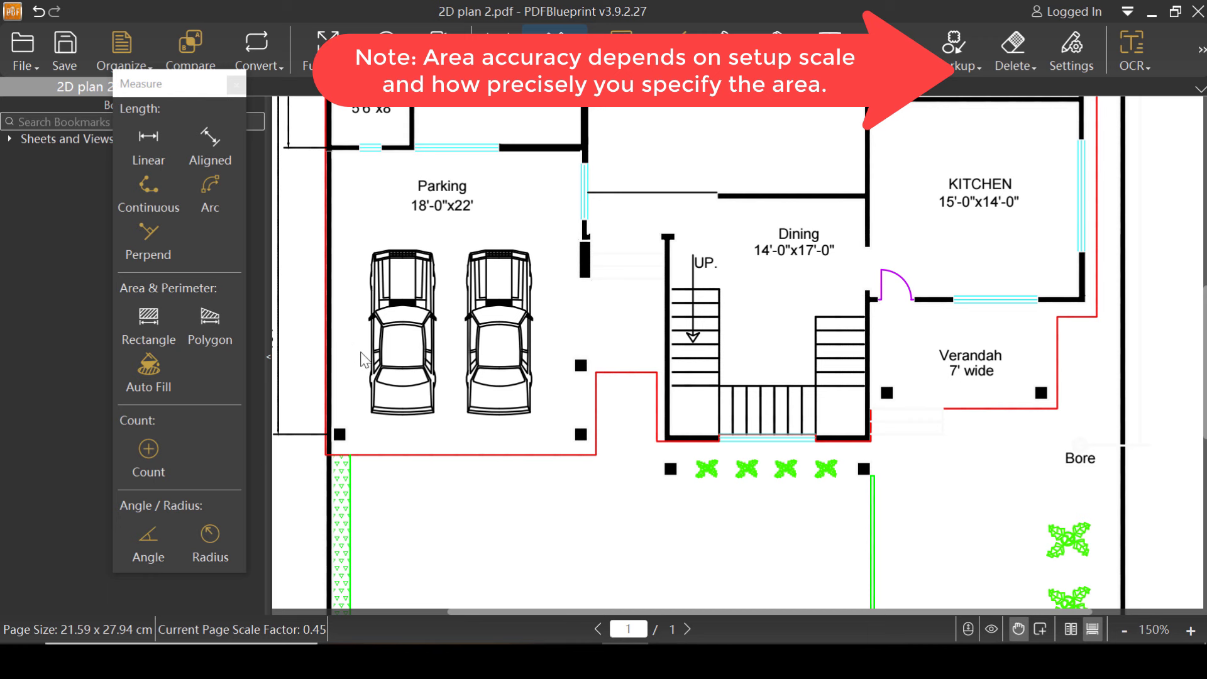
Trace a polygon around the bedroom, bath and Tv.Lounge, labelled Area 605, Perimeter 112.
click(220, 333)
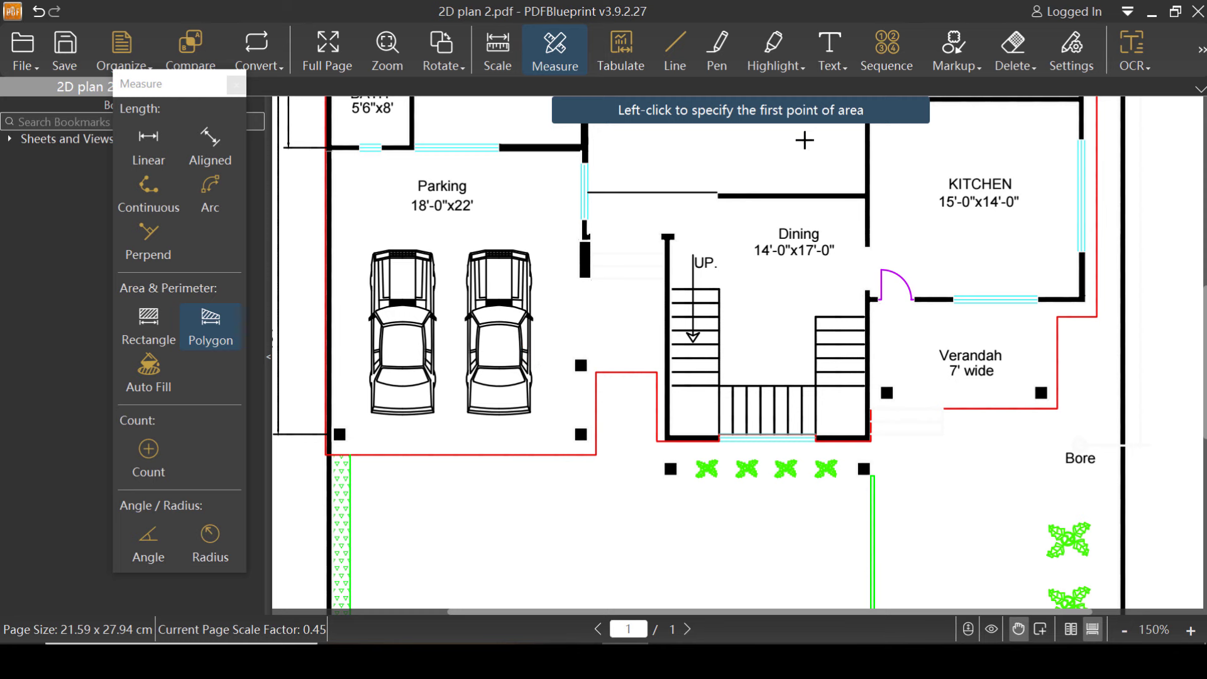
scroll(557, 385, down, 2)
scroll(860, 371, up, 2)
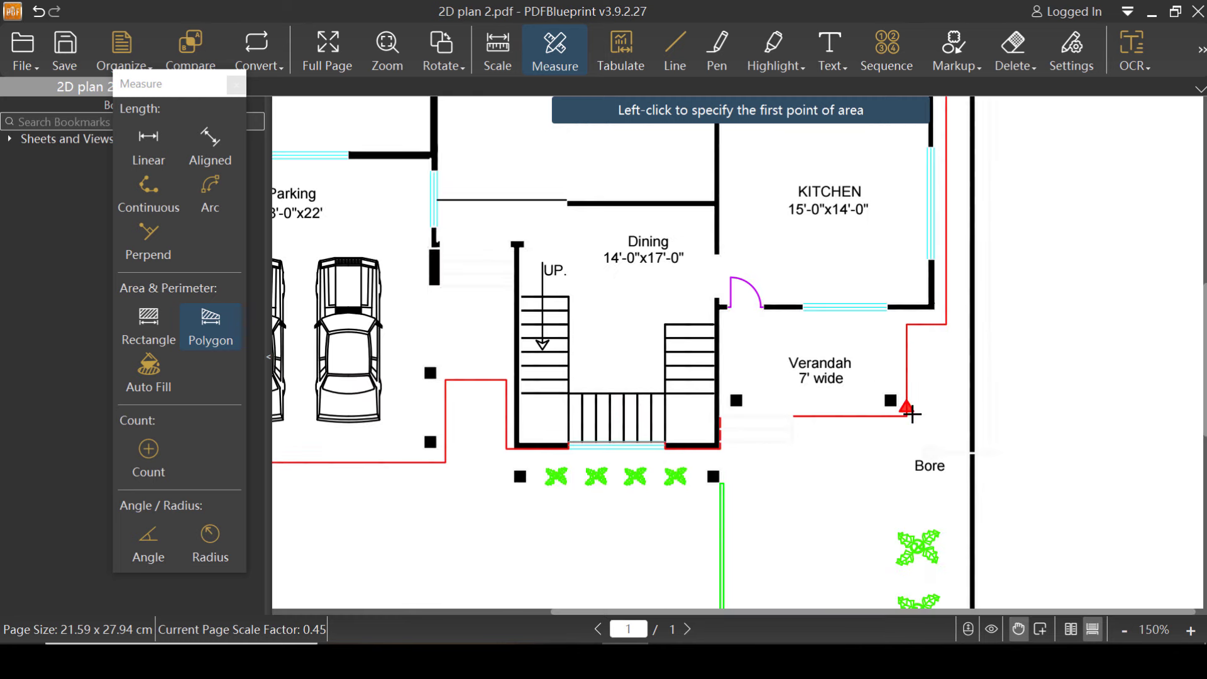
scroll(734, 485, down, 1)
scroll(620, 308, up, 2)
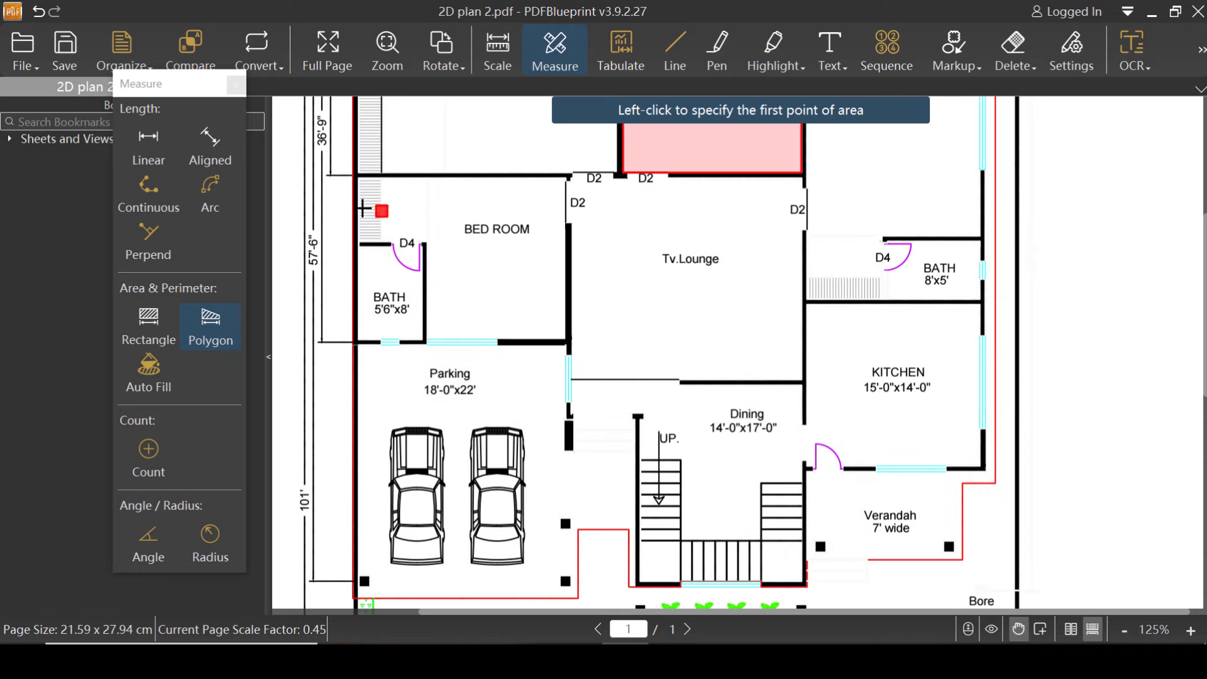
click(386, 179)
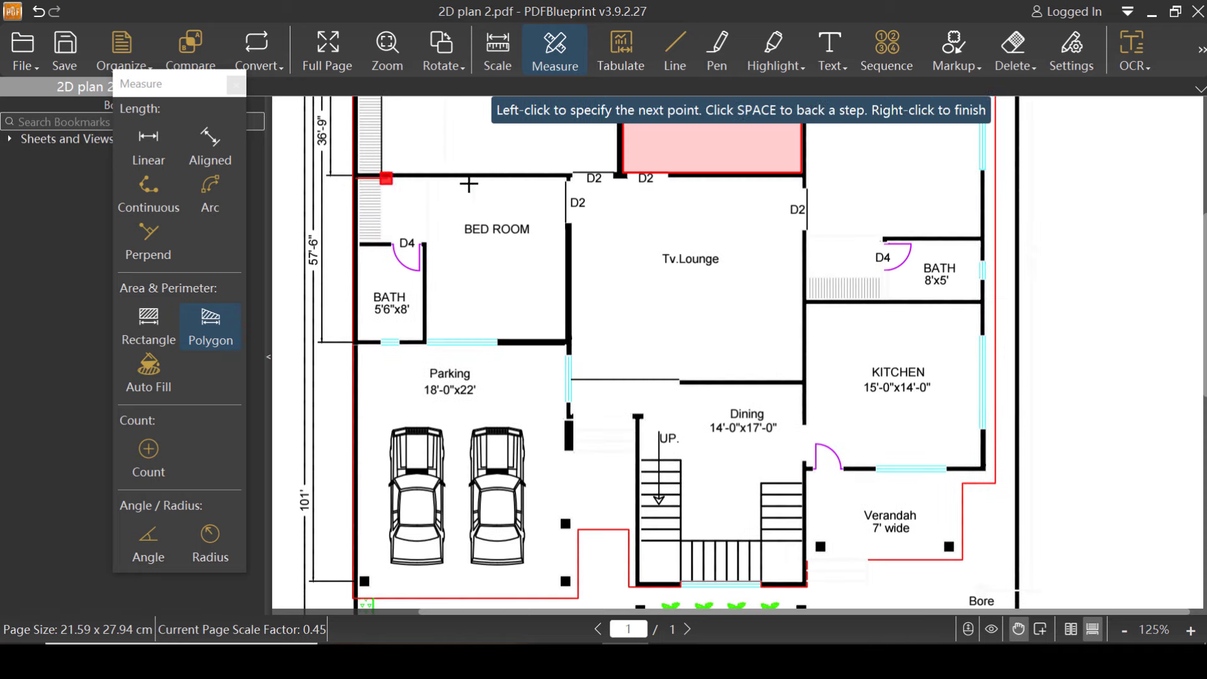
click(800, 179)
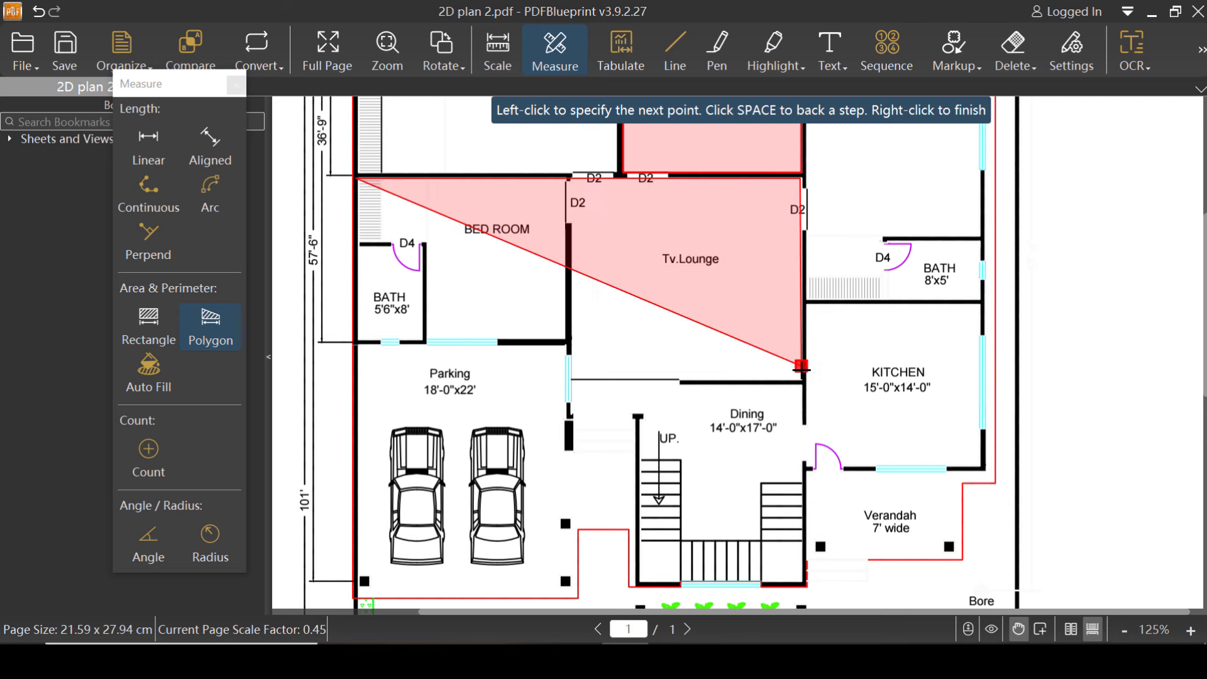
click(799, 380)
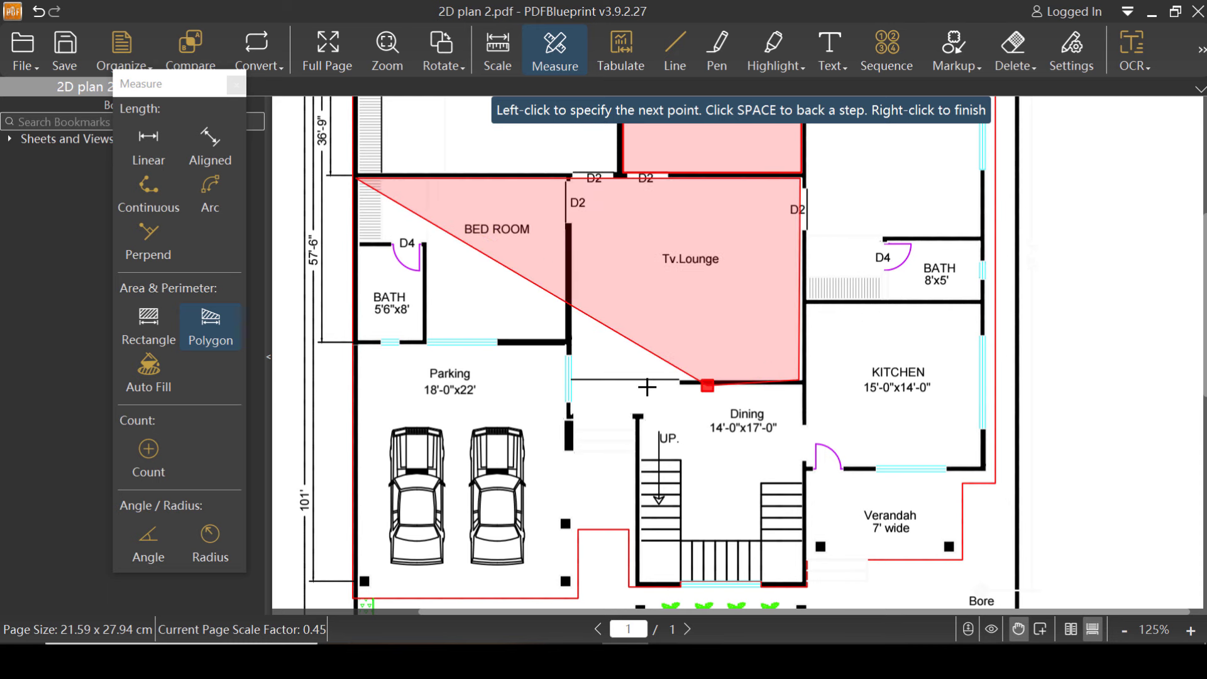
click(571, 379)
click(571, 340)
click(356, 339)
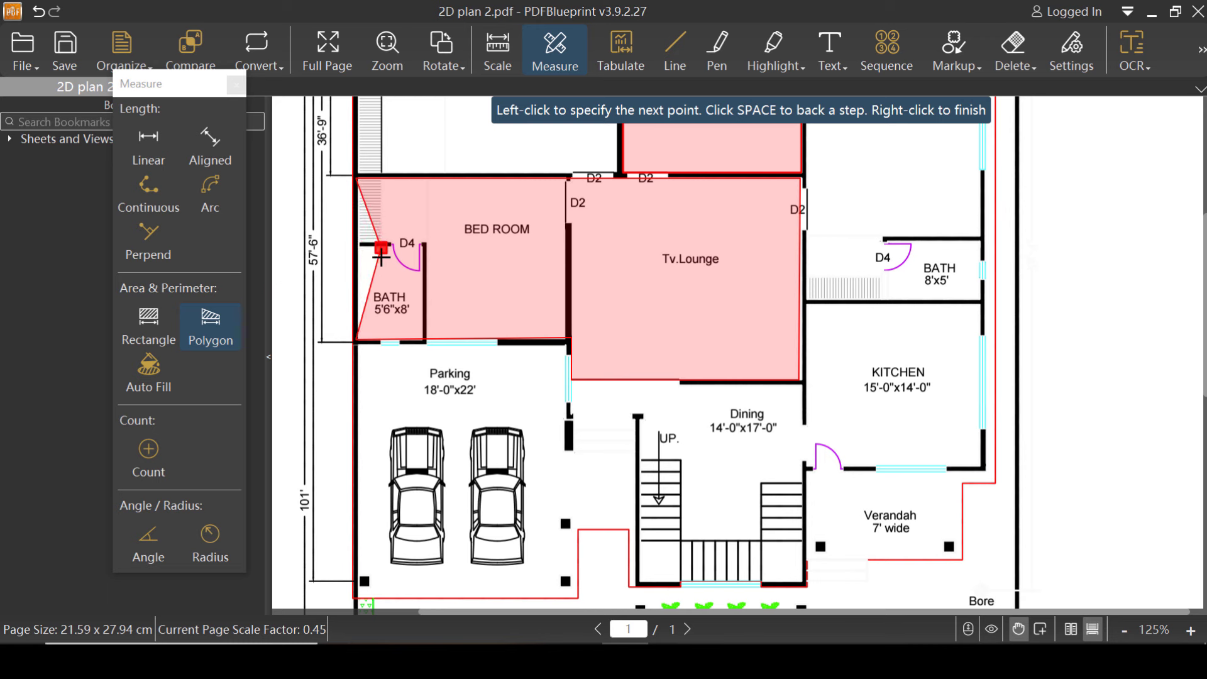
right_click(359, 258)
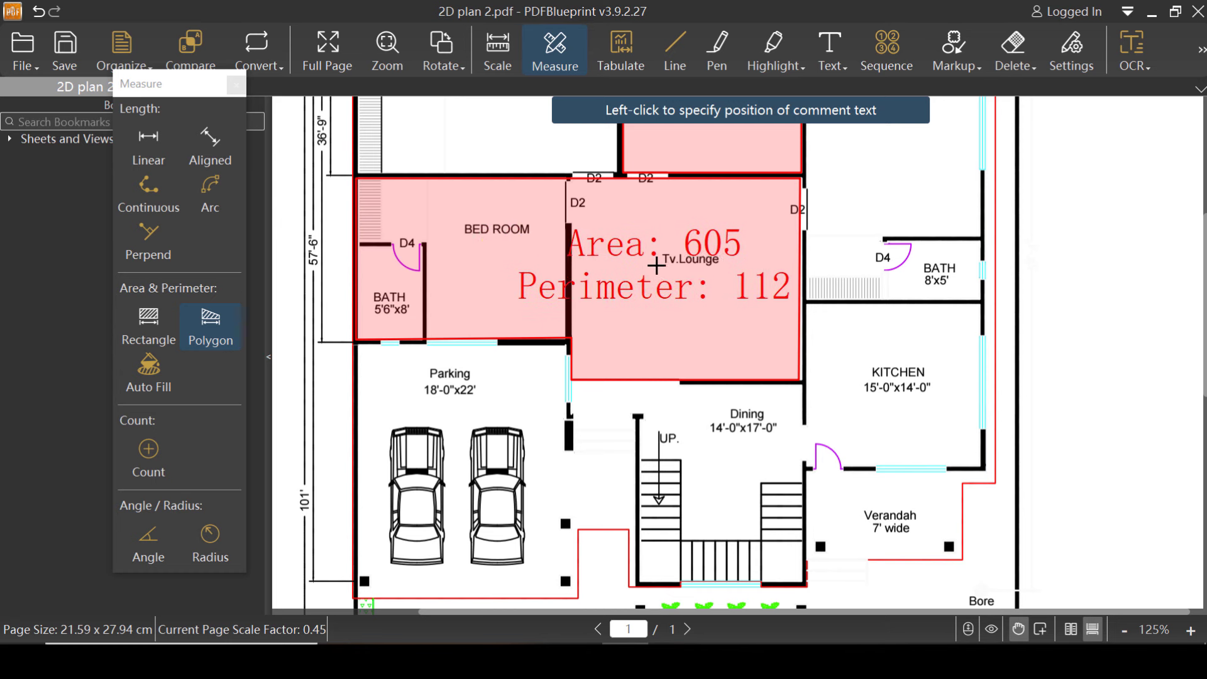
click(602, 267)
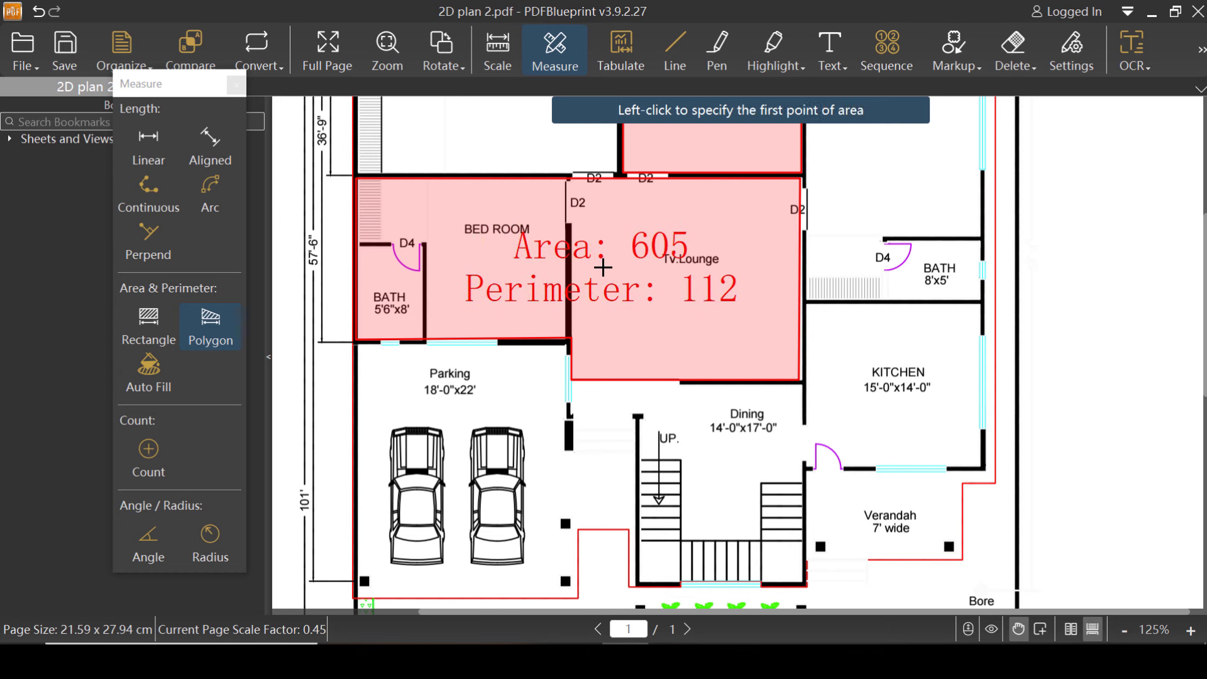
Measure a five-sided polygon in the yard, giving Area 105, Perimeter 40.
scroll(585, 277, down, 3)
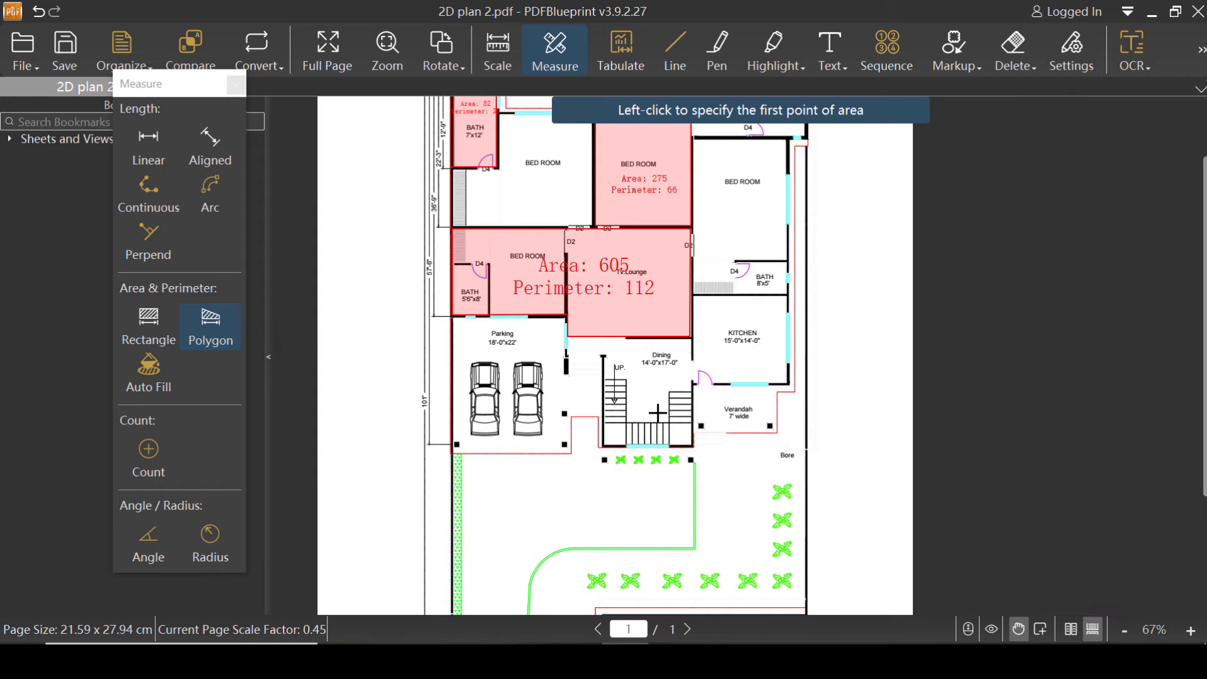
scroll(659, 316, down, 3)
scroll(494, 369, up, 2)
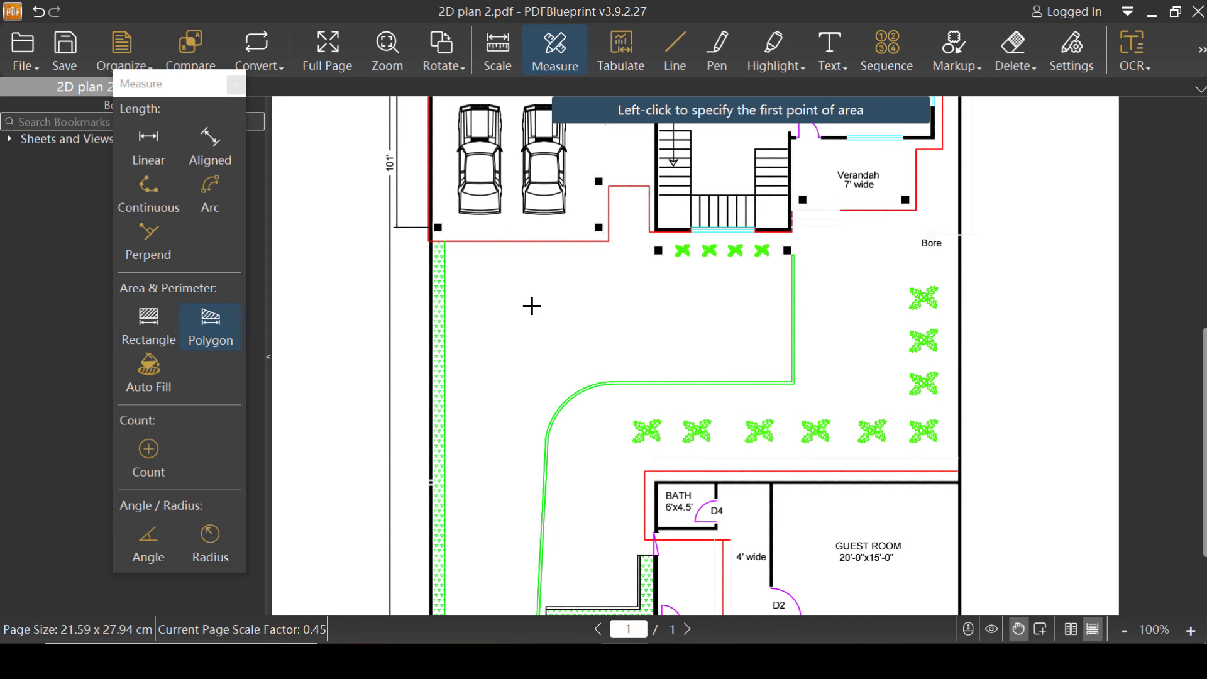
click(492, 294)
click(573, 282)
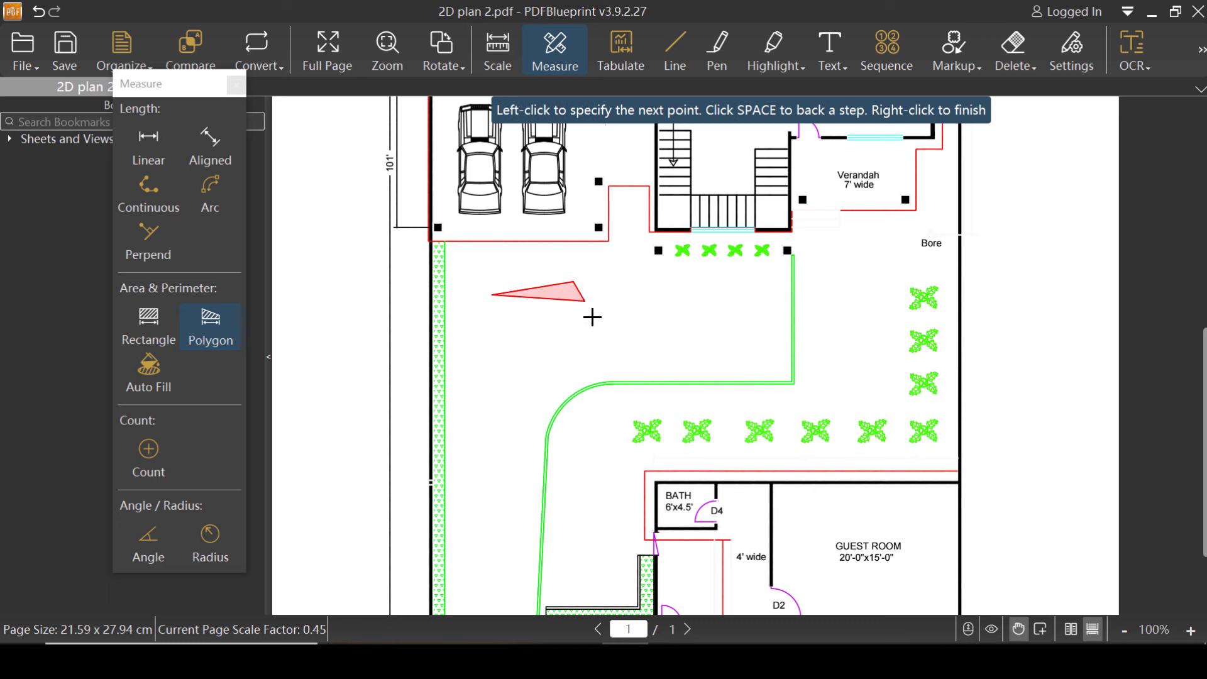
click(604, 330)
click(534, 382)
click(461, 359)
right_click(470, 337)
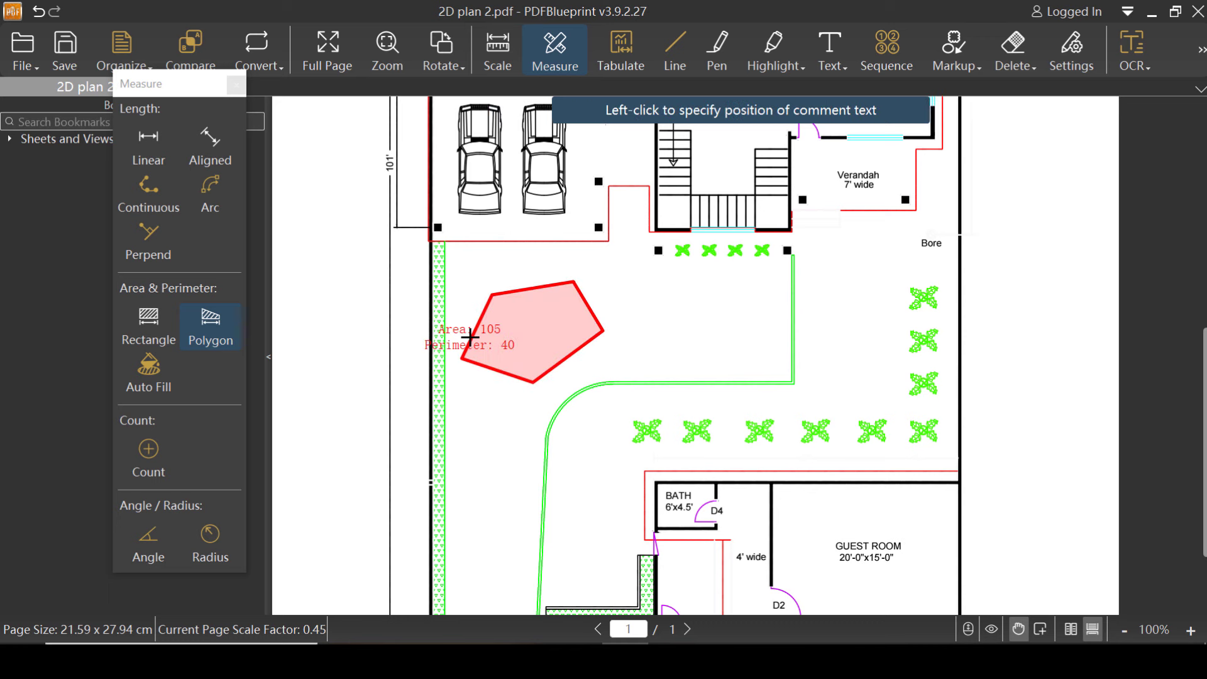
scroll(497, 324, up, 2)
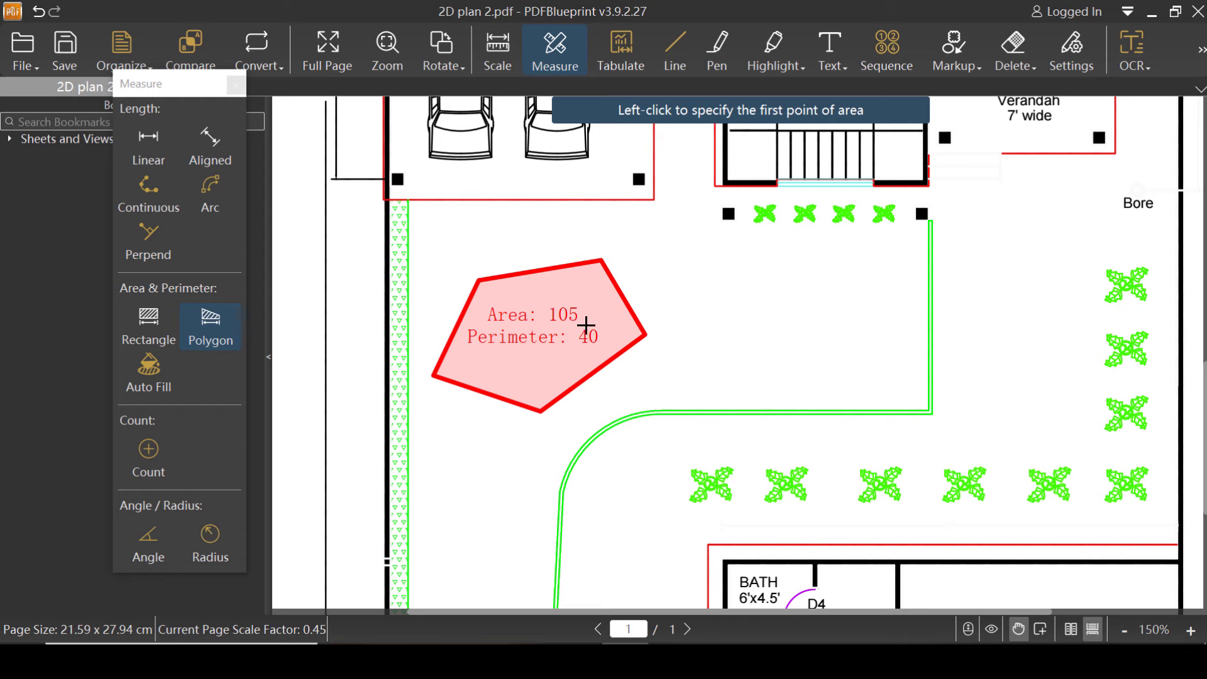
scroll(584, 324, down, 5)
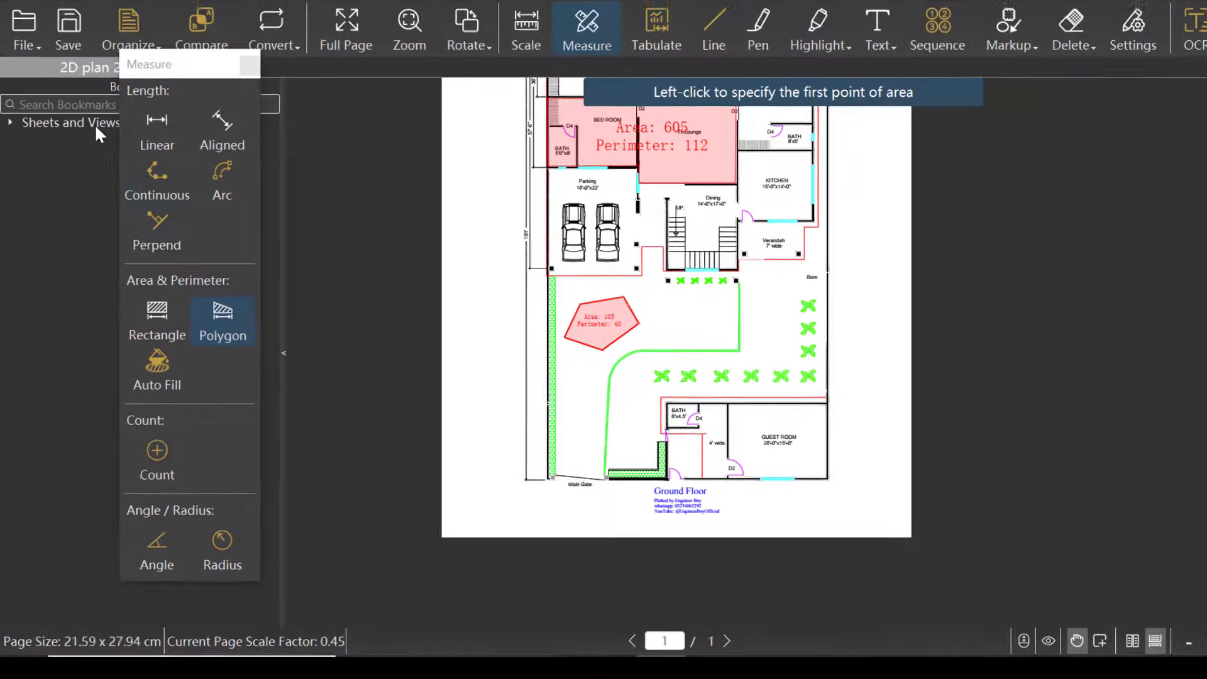
Open sub division.pdf and position the plan to show Plot#1 to Plot#5.
click(22, 57)
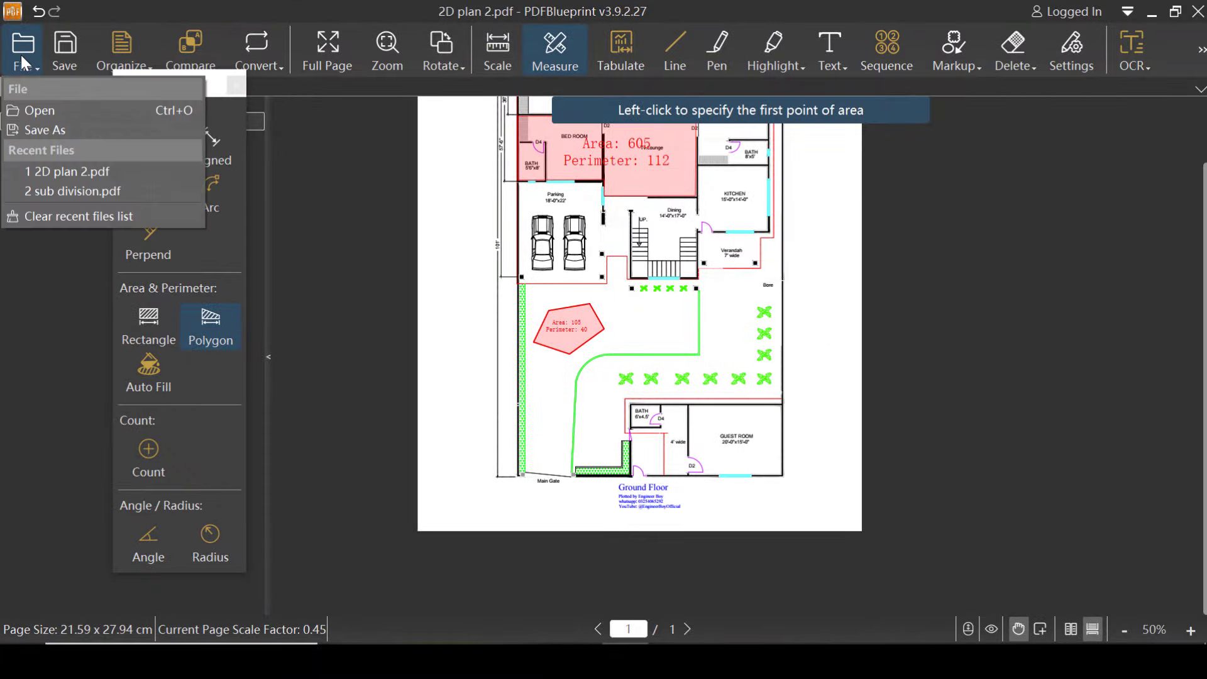
click(41, 106)
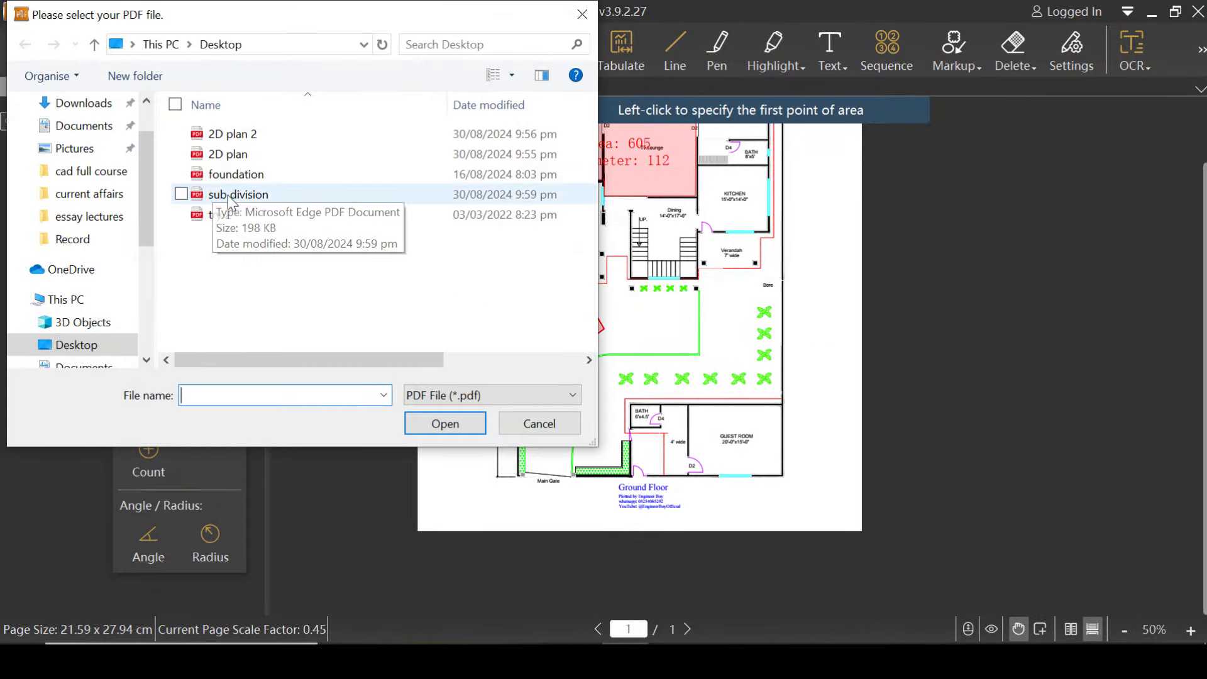
click(225, 199)
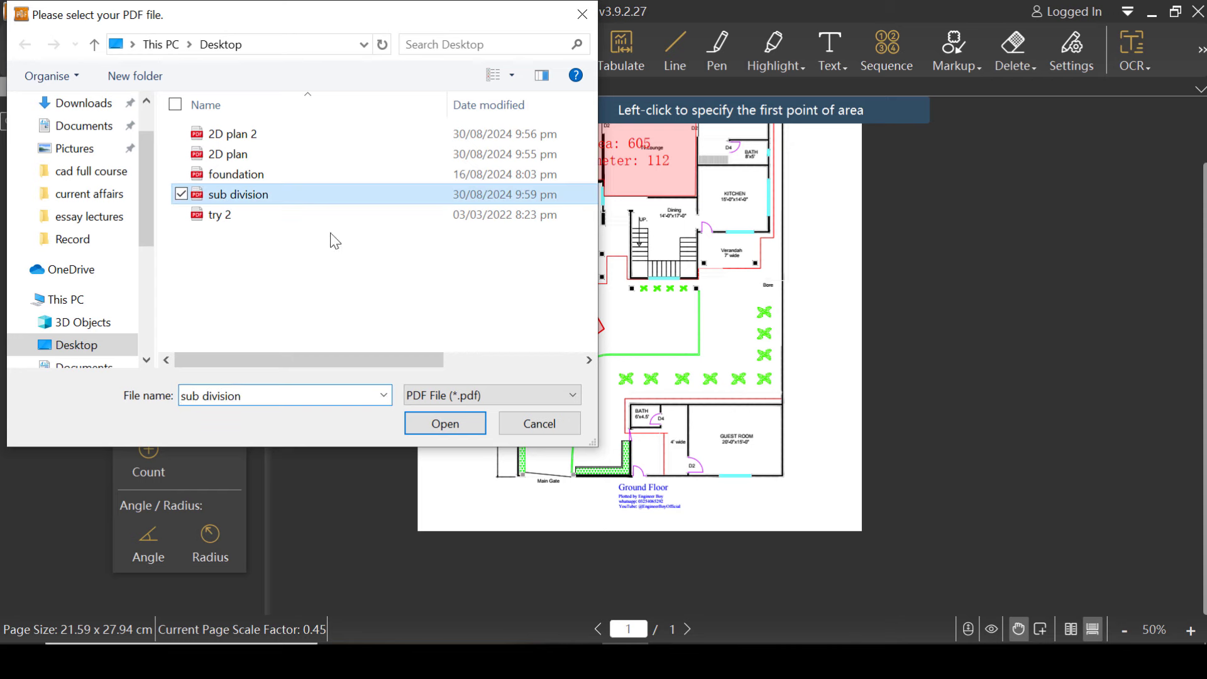
click(459, 427)
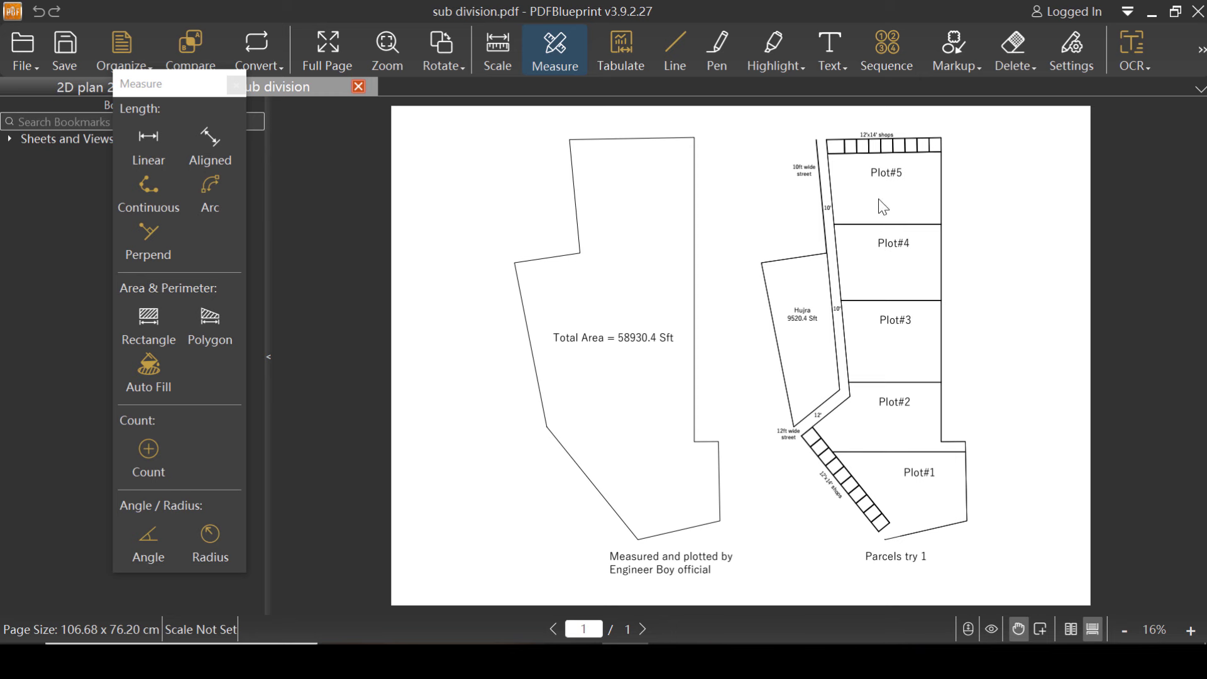
drag(860, 384, 700, 355)
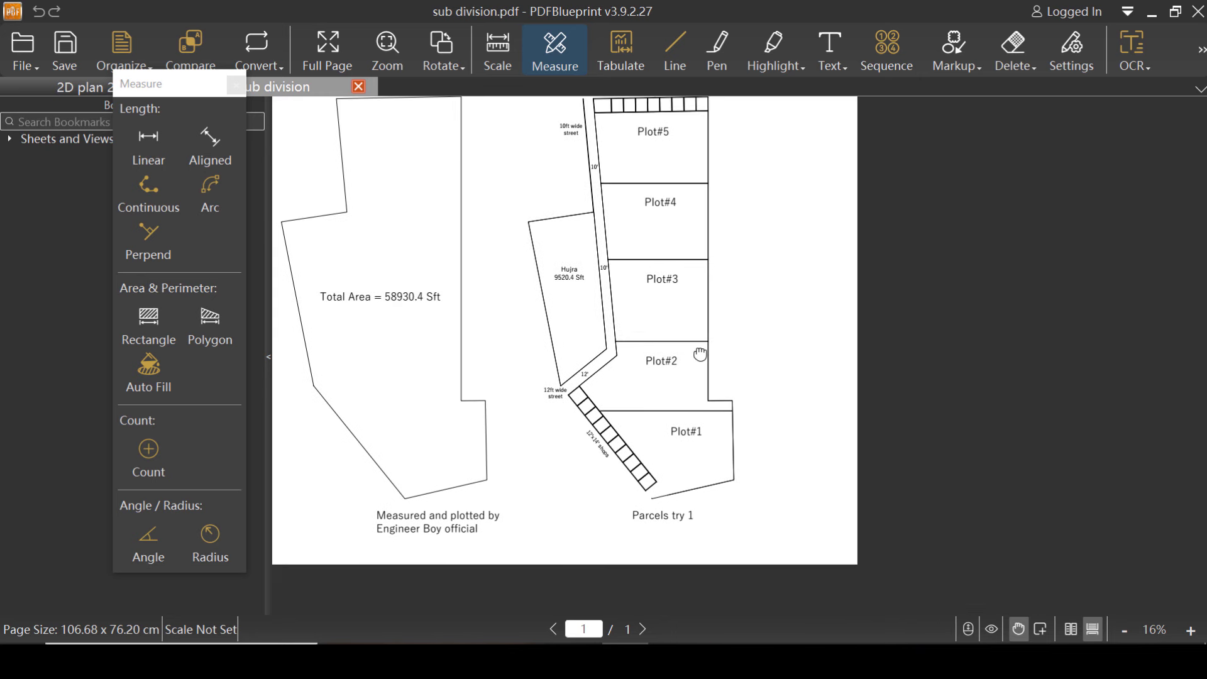
scroll(786, 468, down, 2)
scroll(692, 364, up, 3)
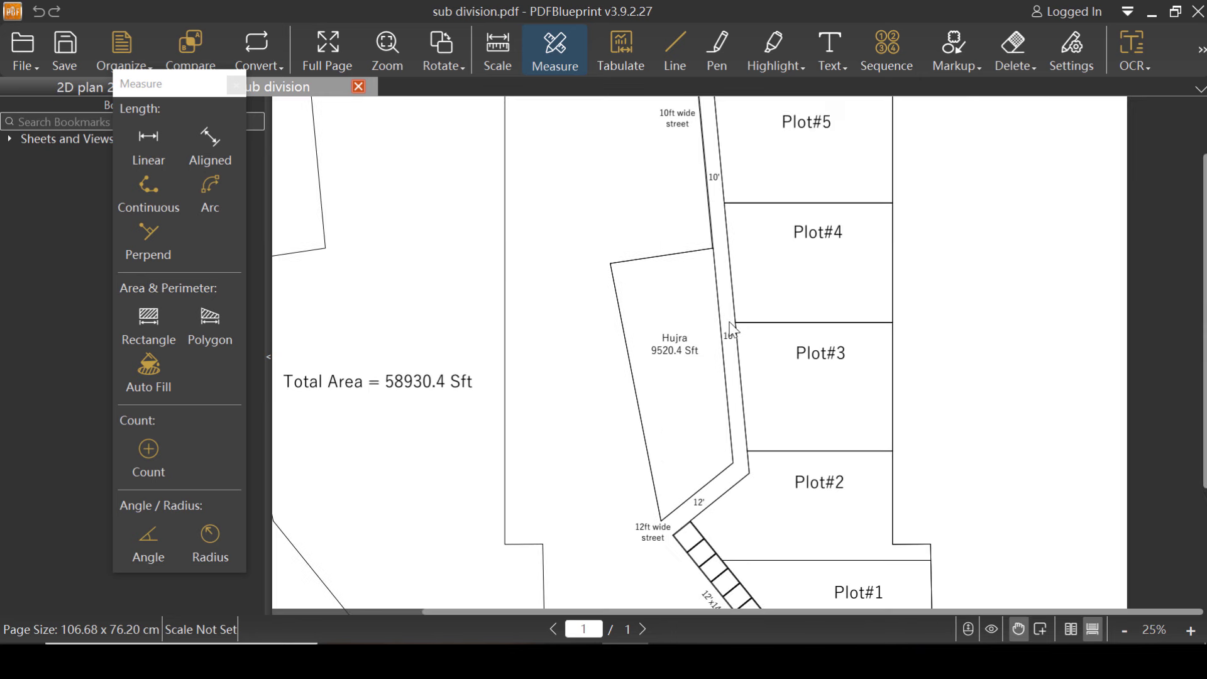
scroll(735, 330, down, 2)
scroll(758, 324, up, 2)
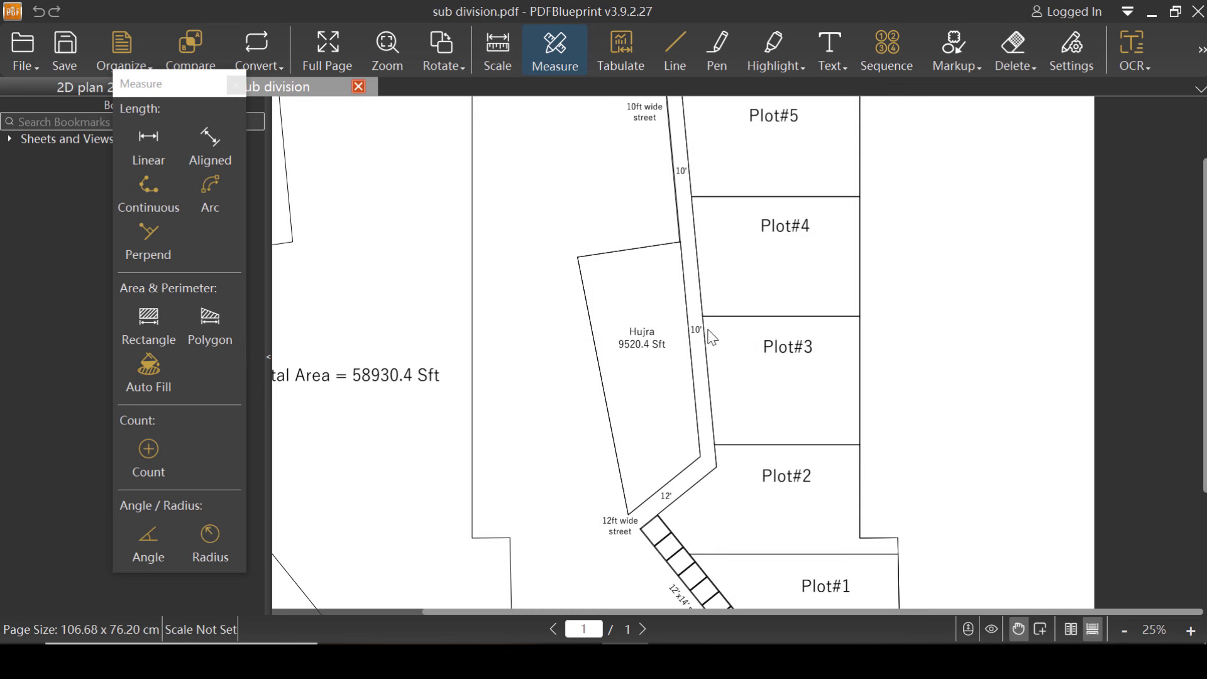
scroll(709, 364, down, 2)
scroll(735, 264, up, 2)
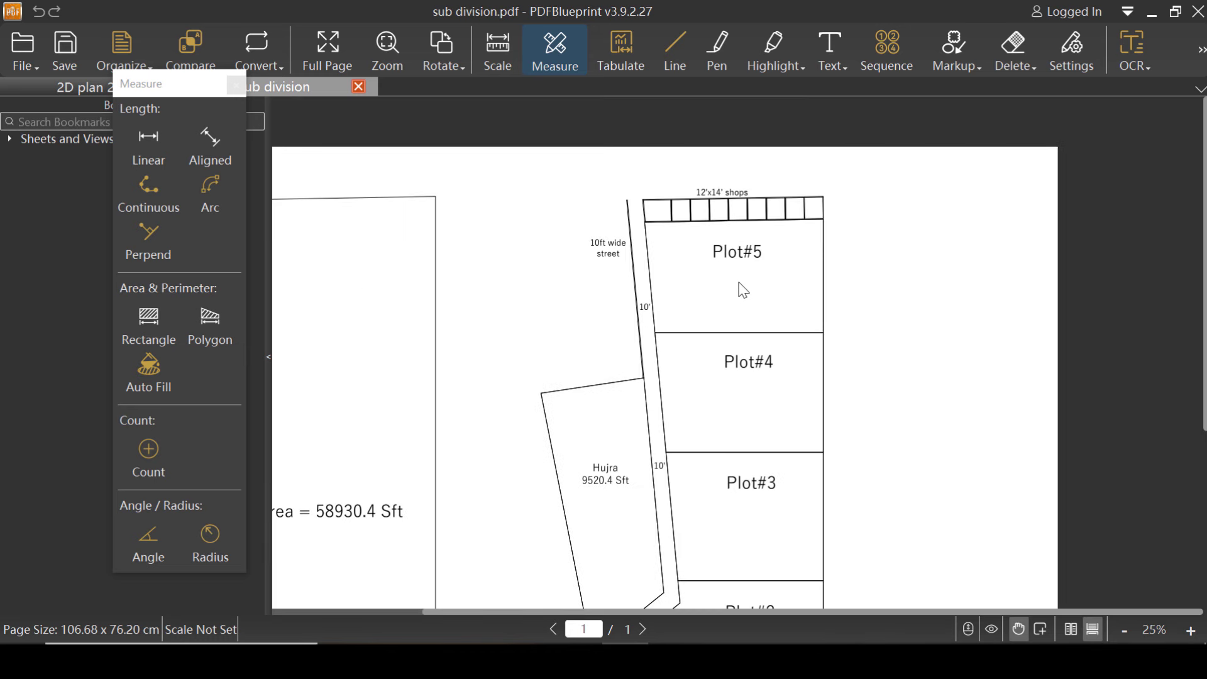
scroll(704, 228, down, 2)
scroll(703, 229, up, 2)
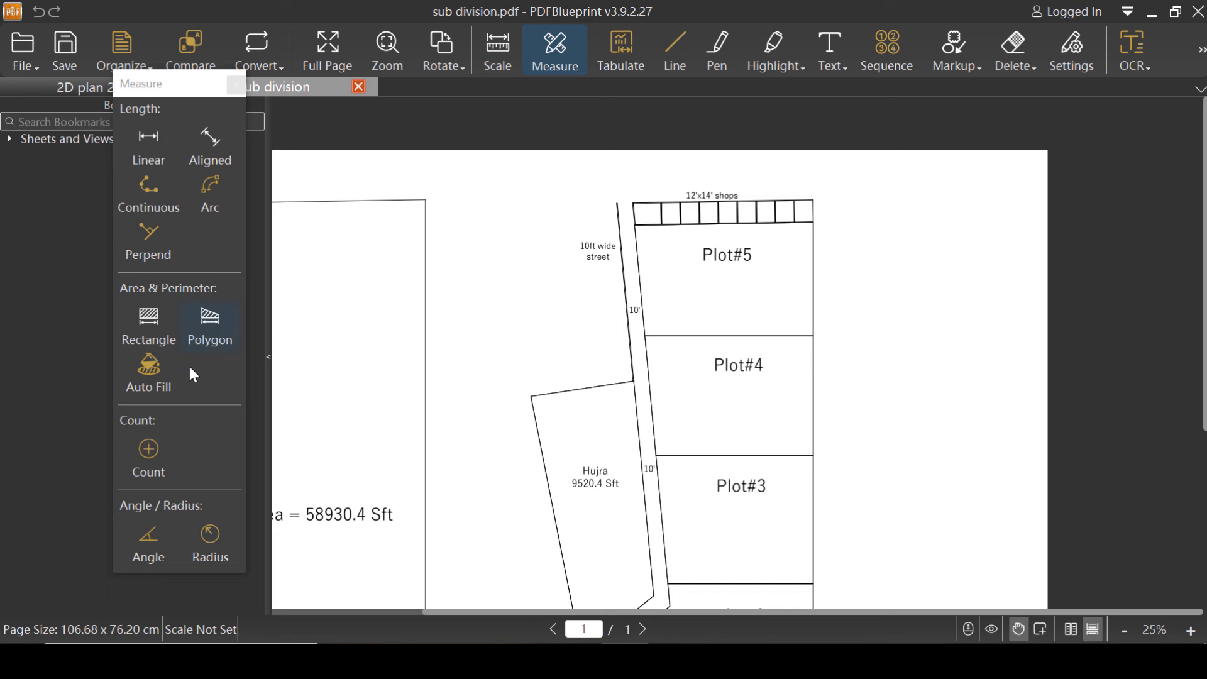
With Auto Fill chosen, set a shop edge to 12 to calibrate the scale to 0.68.
click(154, 378)
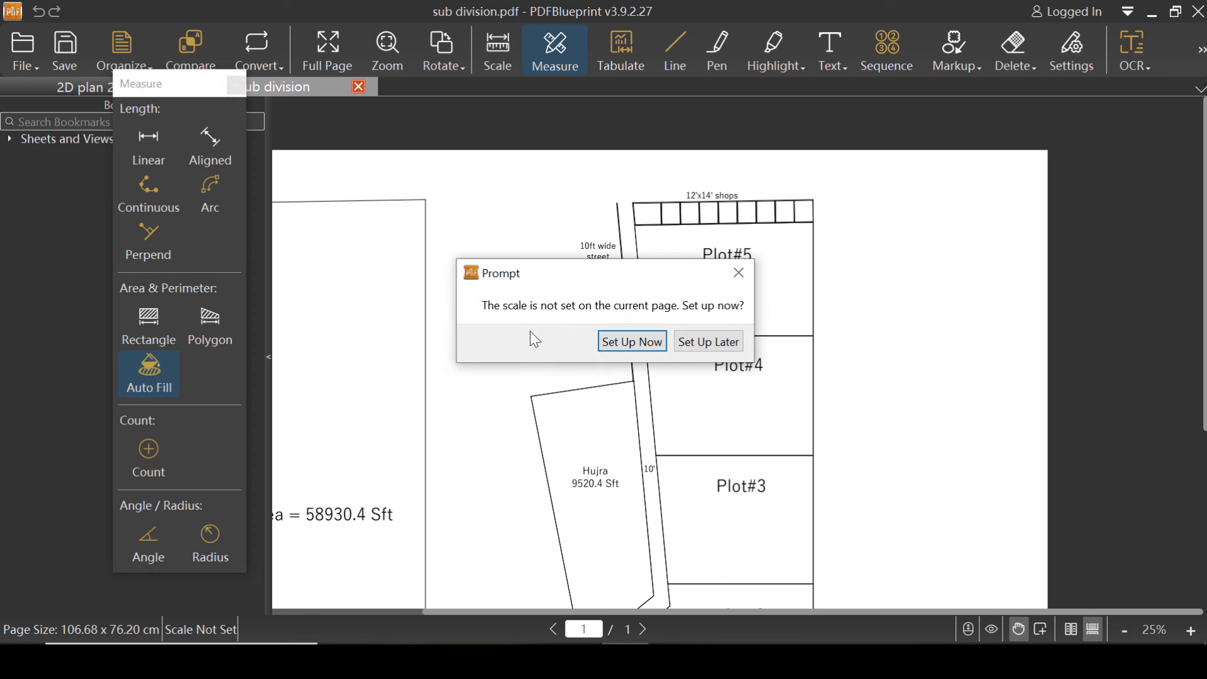
click(648, 348)
scroll(541, 214, down, 5)
scroll(551, 265, up, 6)
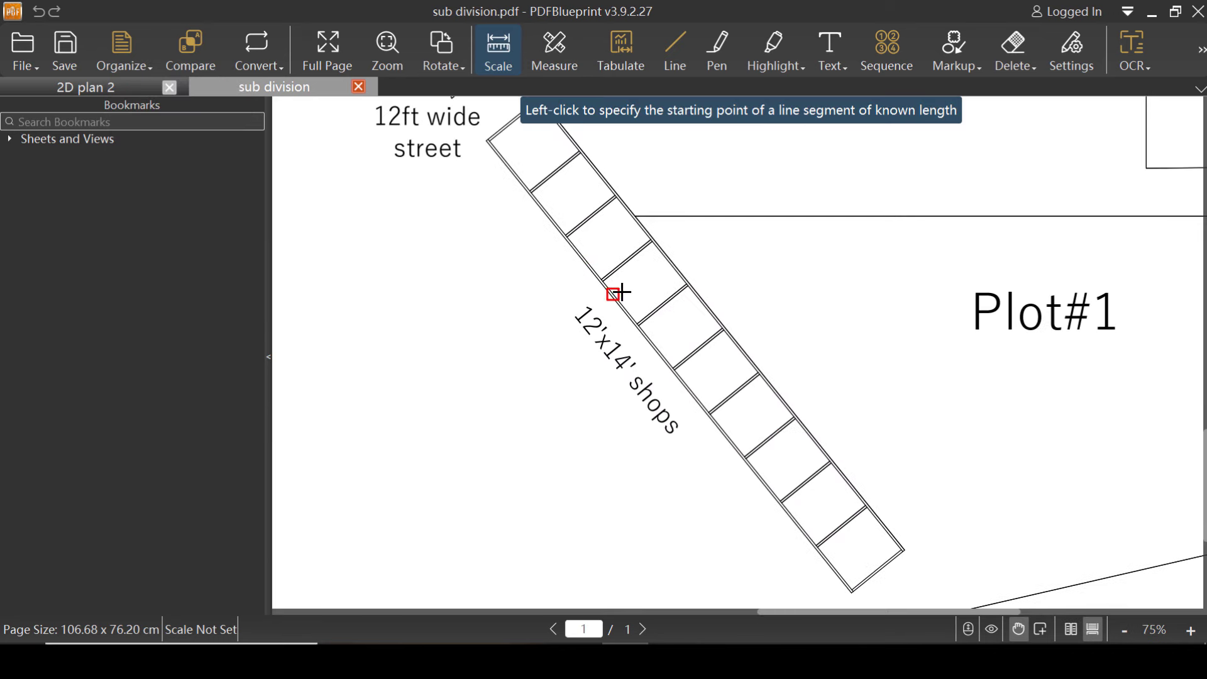
scroll(647, 344, up, 3)
scroll(589, 233, up, 1)
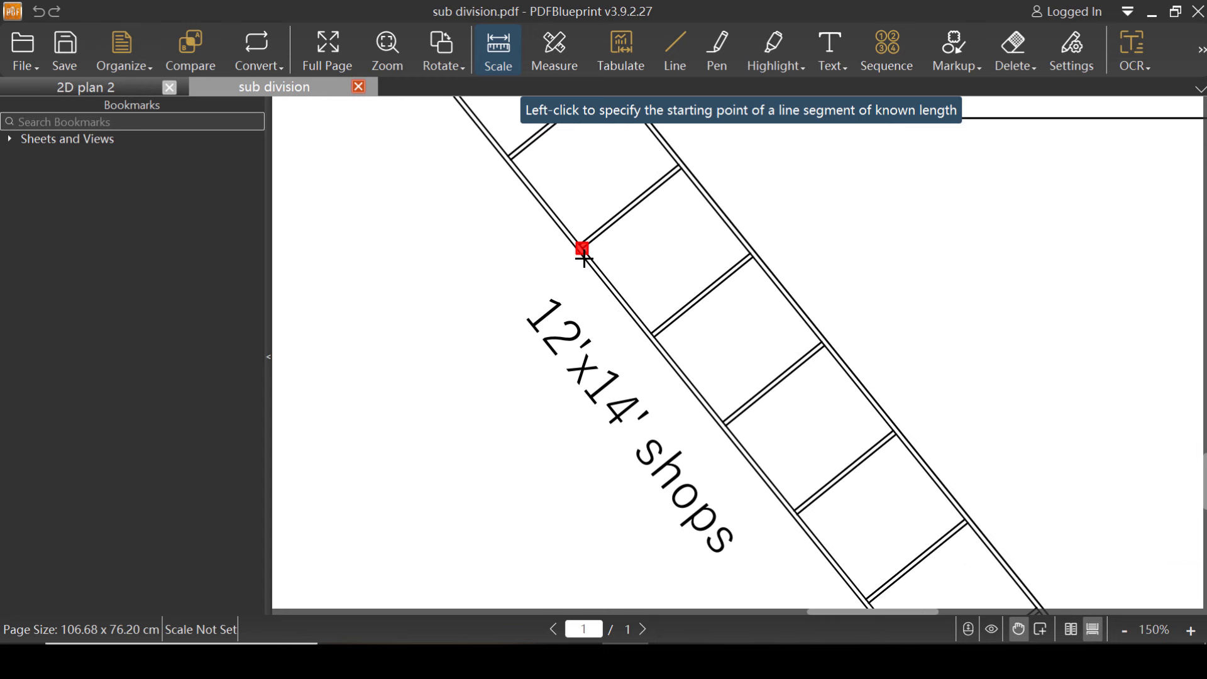
click(582, 248)
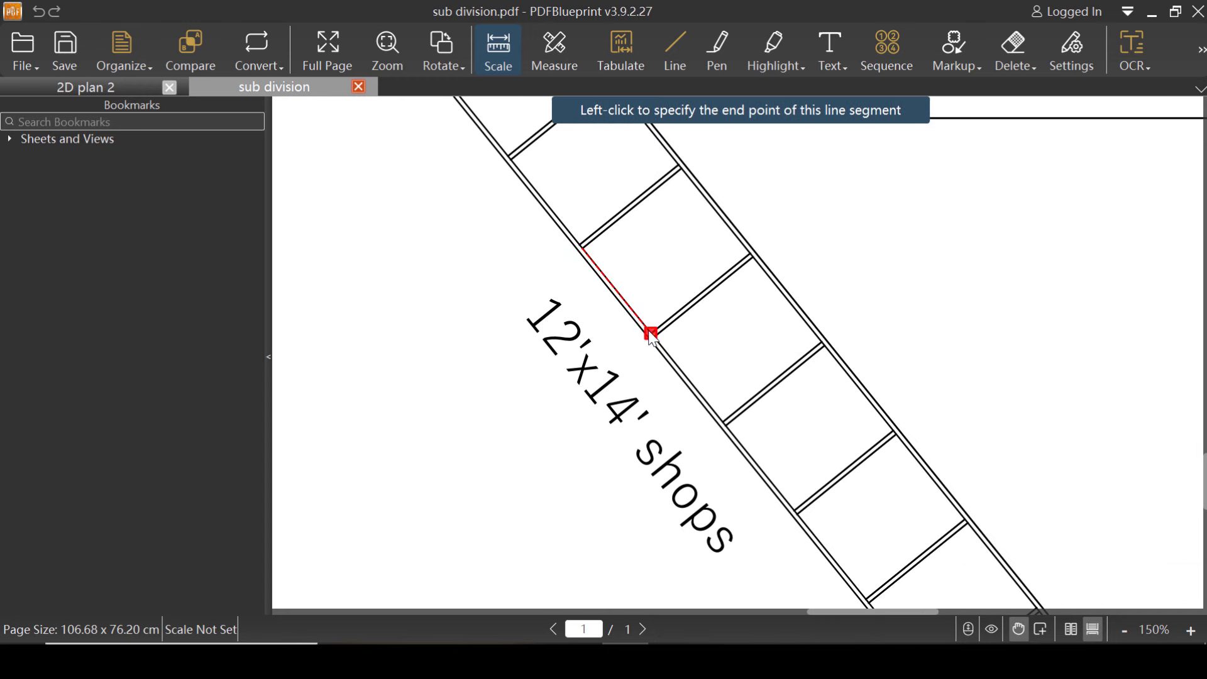
click(649, 332)
drag(567, 267, 392, 210)
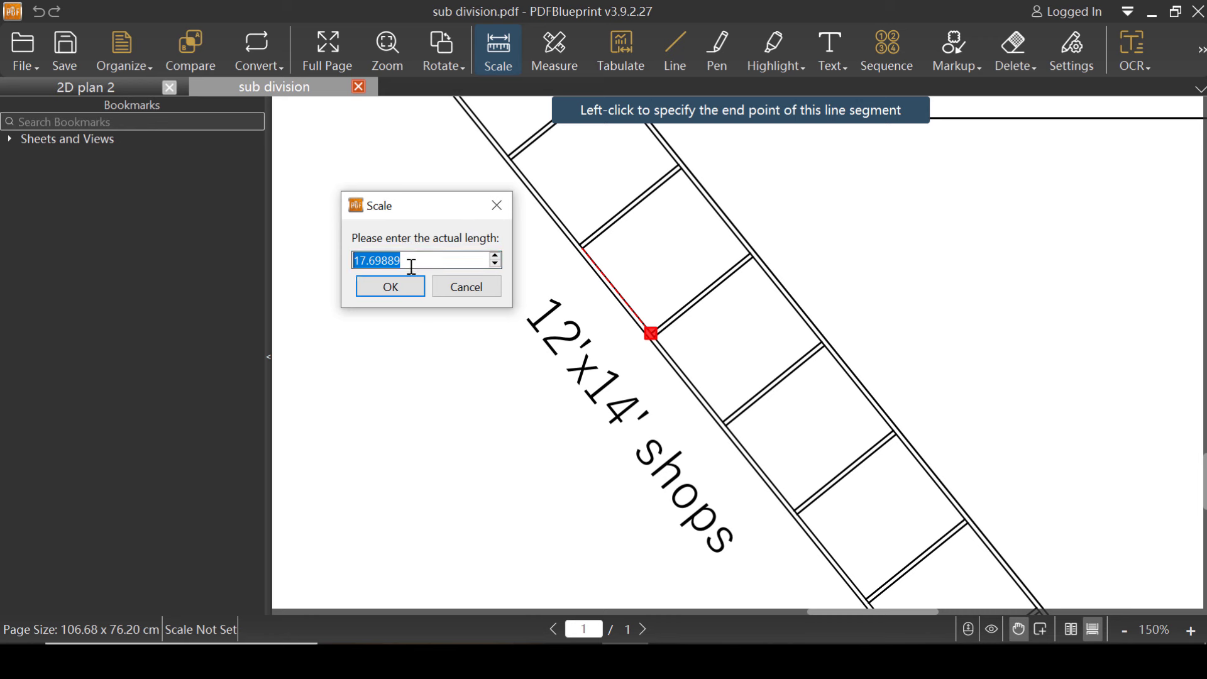
text(12)
click(401, 287)
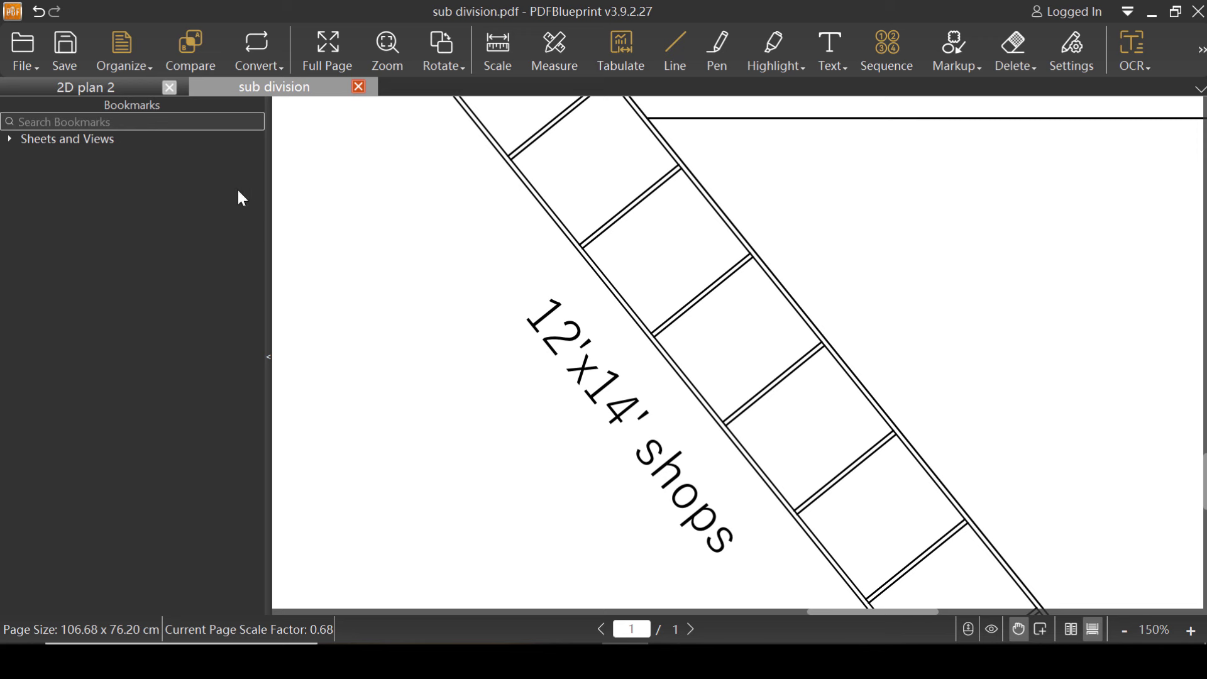
Use Auto Fill to shade Plot#2 and the Hujra parcel (9520.4 Sft).
click(553, 50)
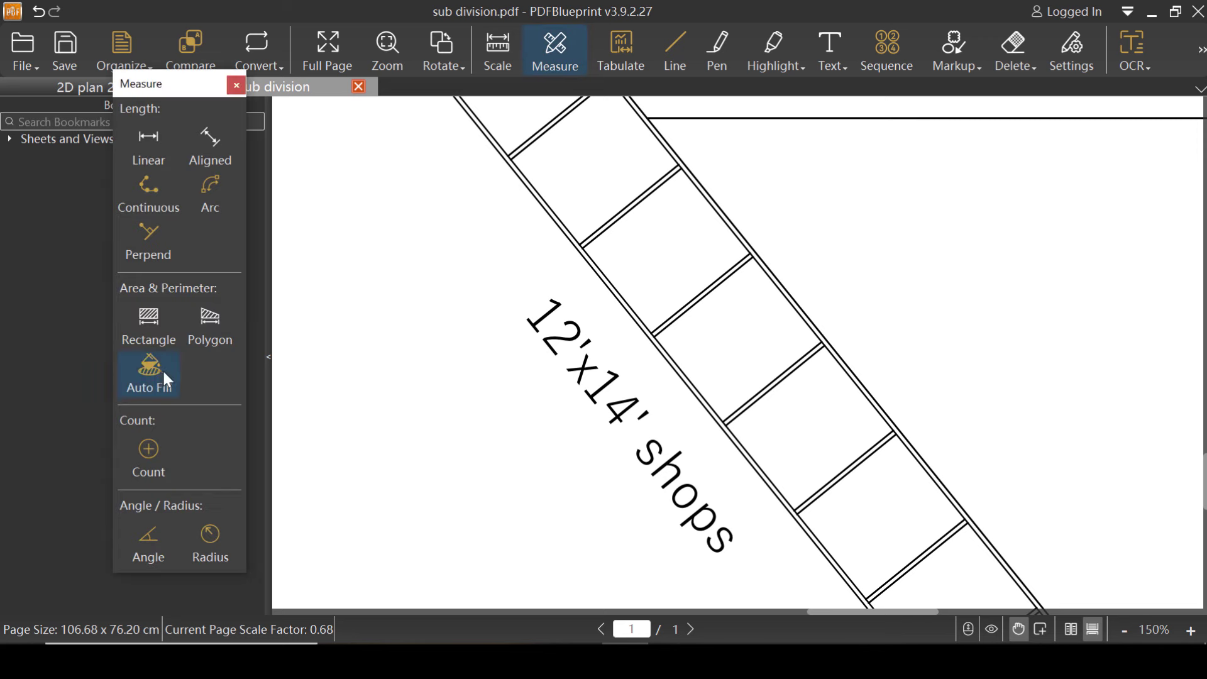
click(162, 368)
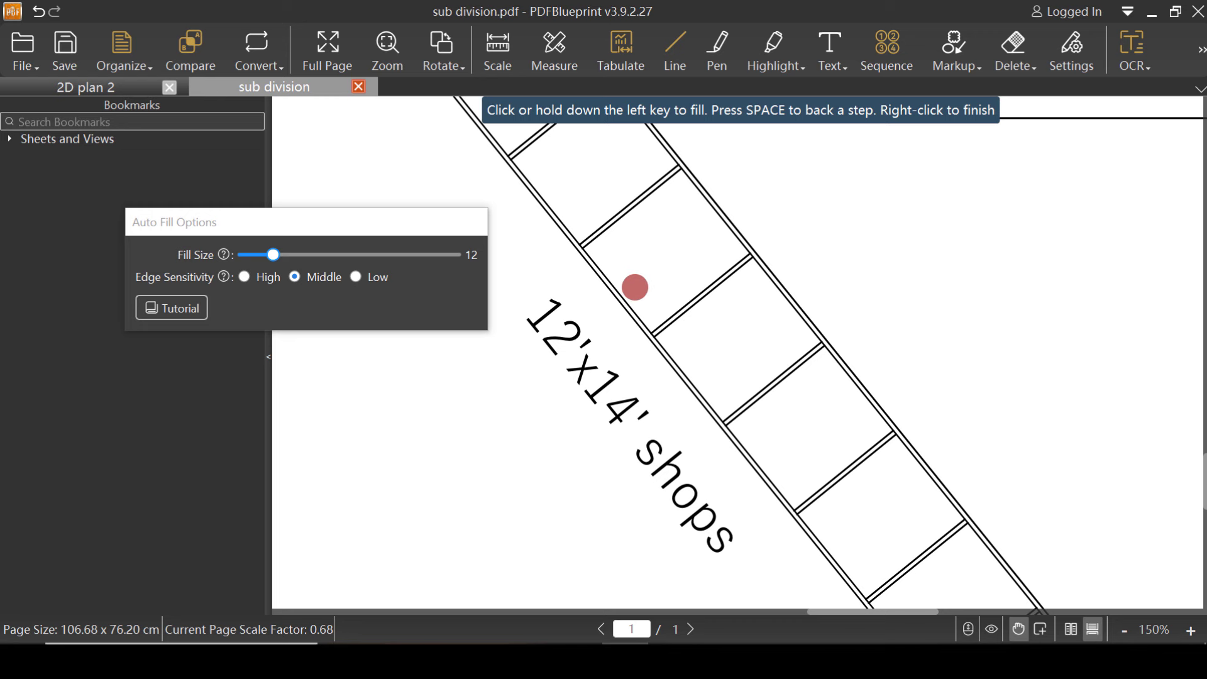
scroll(629, 350, down, 4)
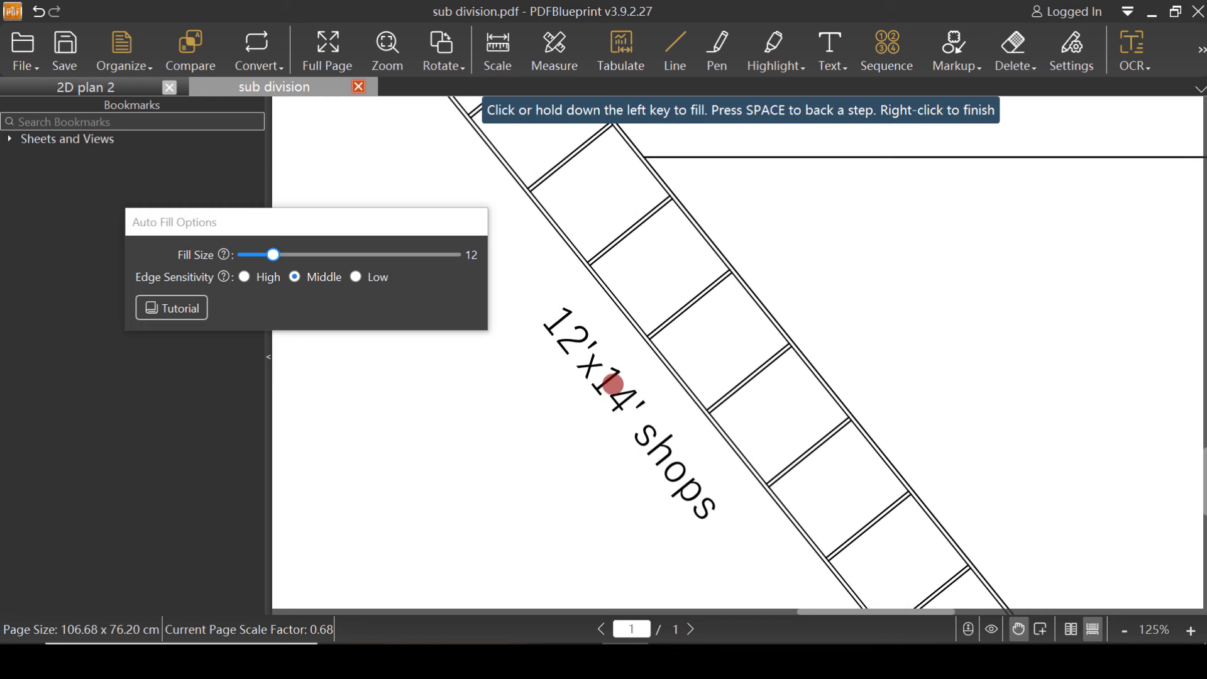
scroll(565, 382, down, 4)
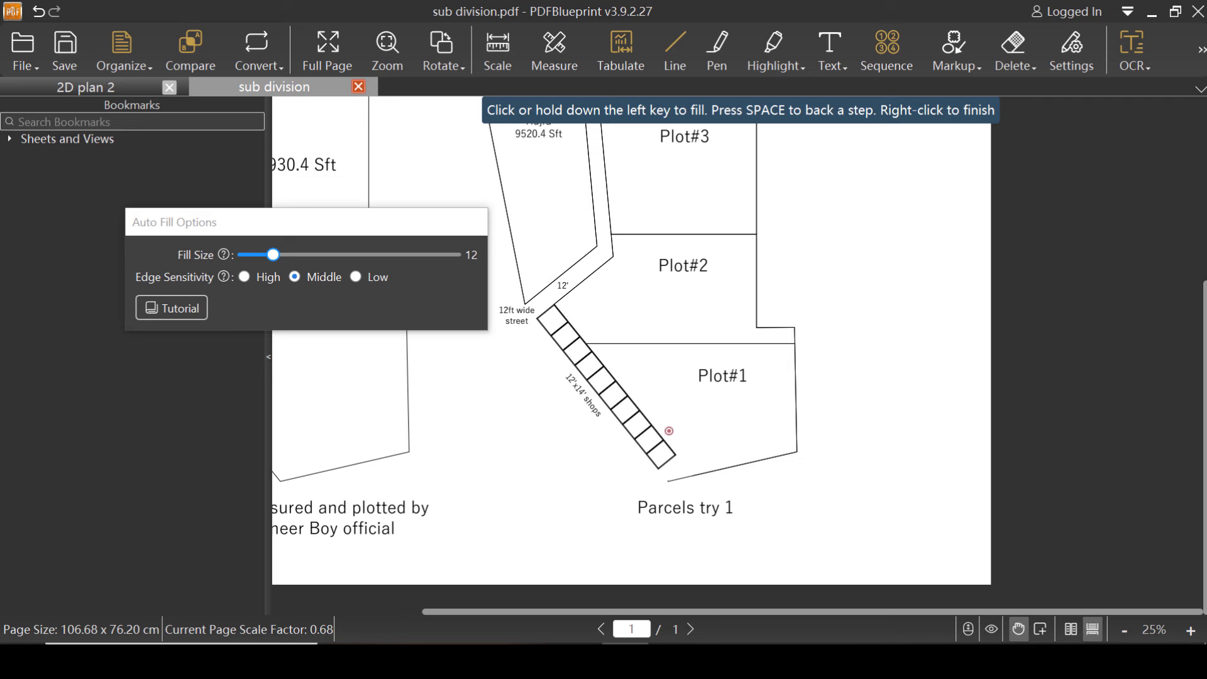
scroll(696, 270, up, 3)
scroll(836, 381, down, 3)
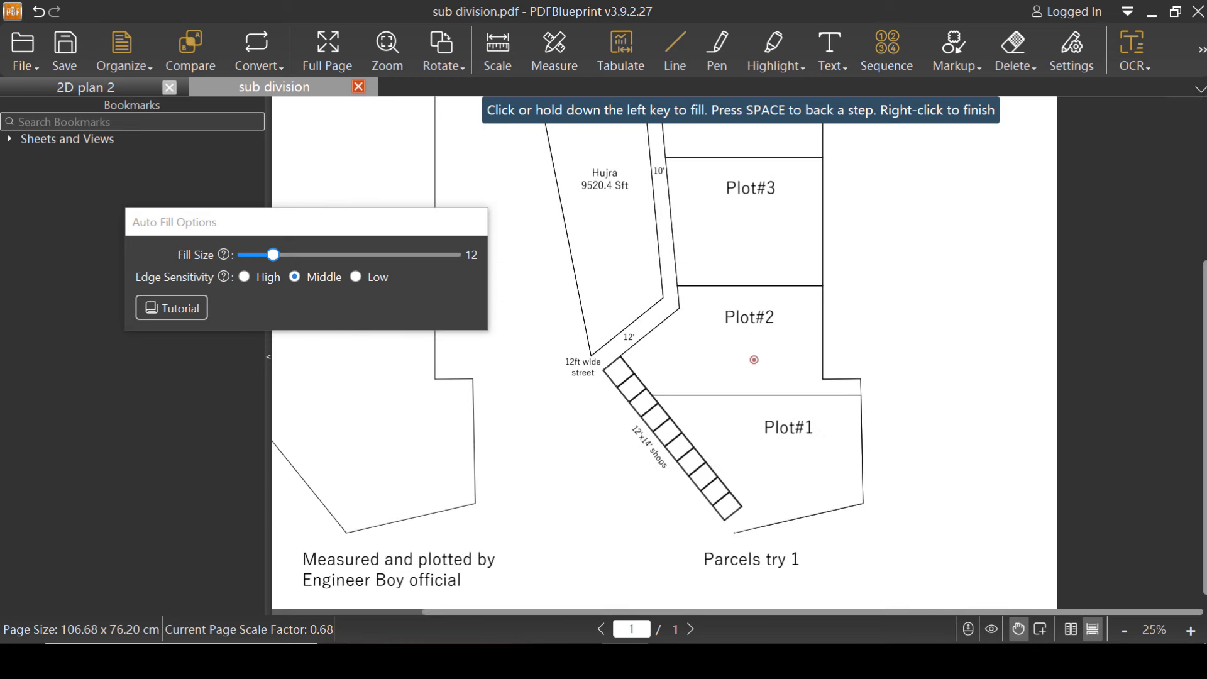
scroll(753, 347, up, 2)
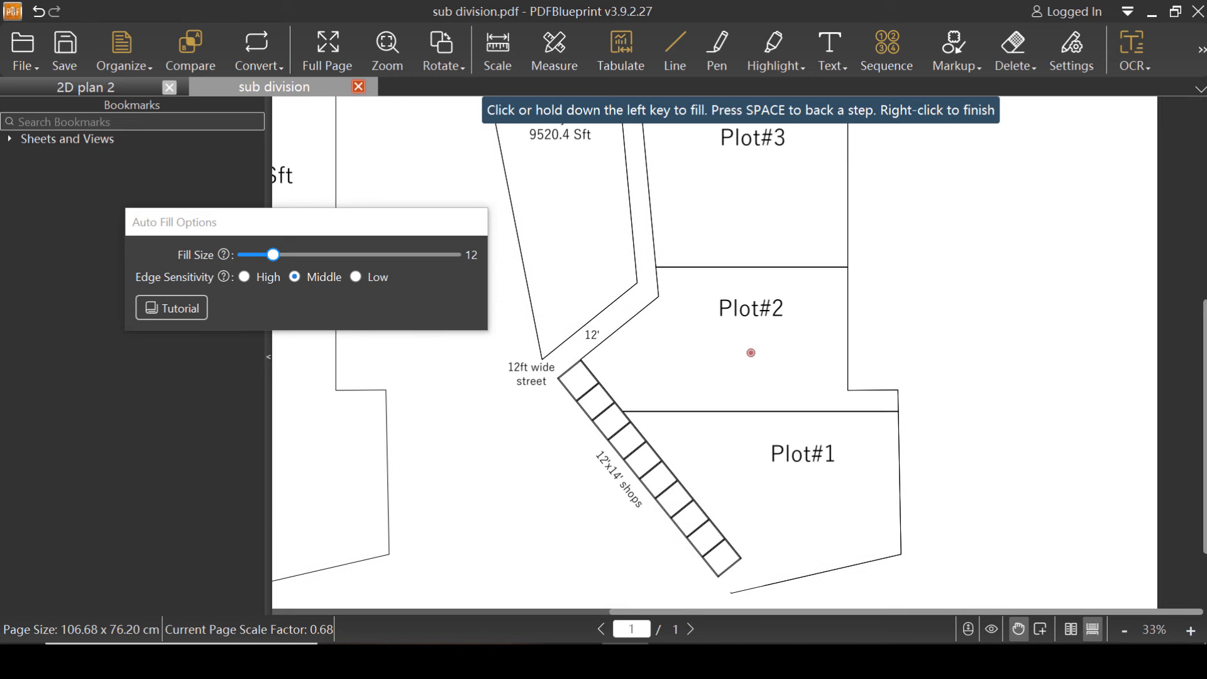
click(751, 353)
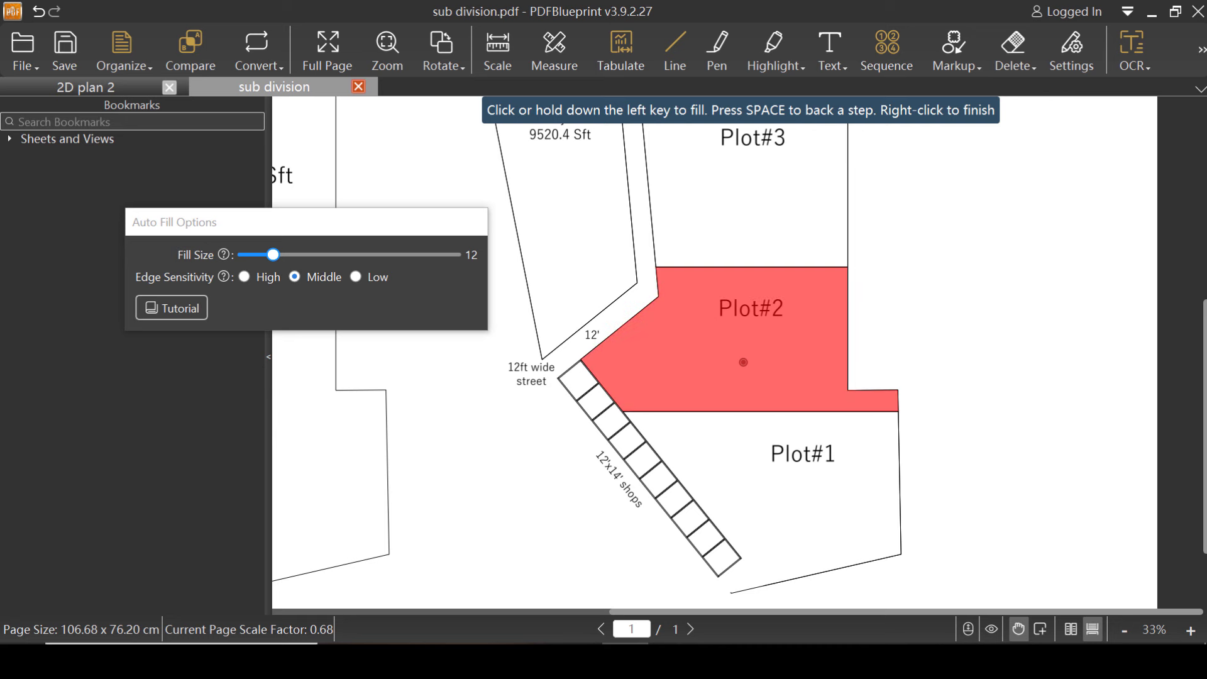
scroll(746, 434, down, 3)
scroll(696, 367, up, 3)
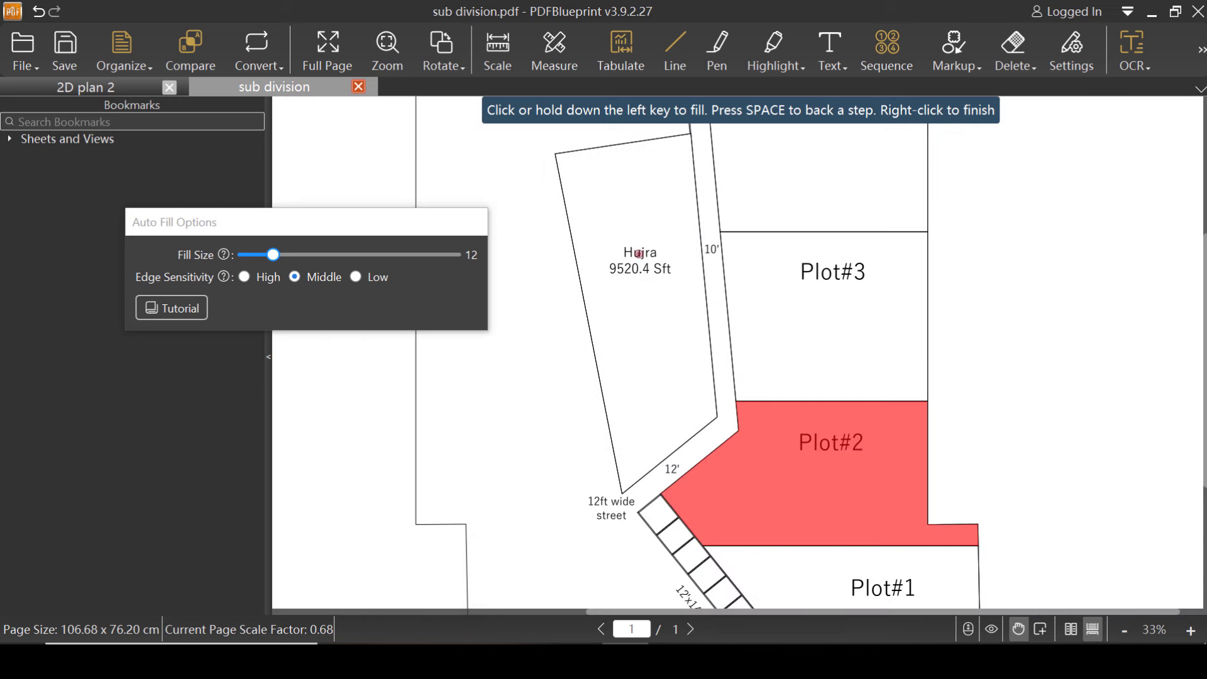
click(656, 327)
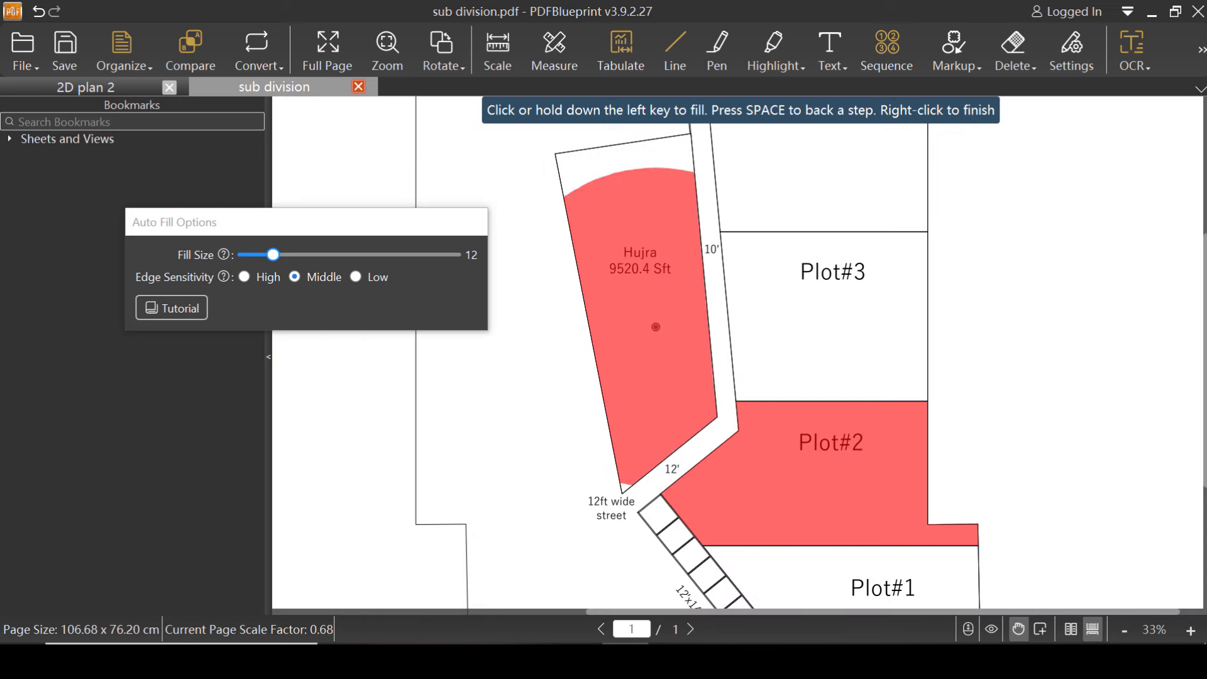
scroll(670, 311, up, 5)
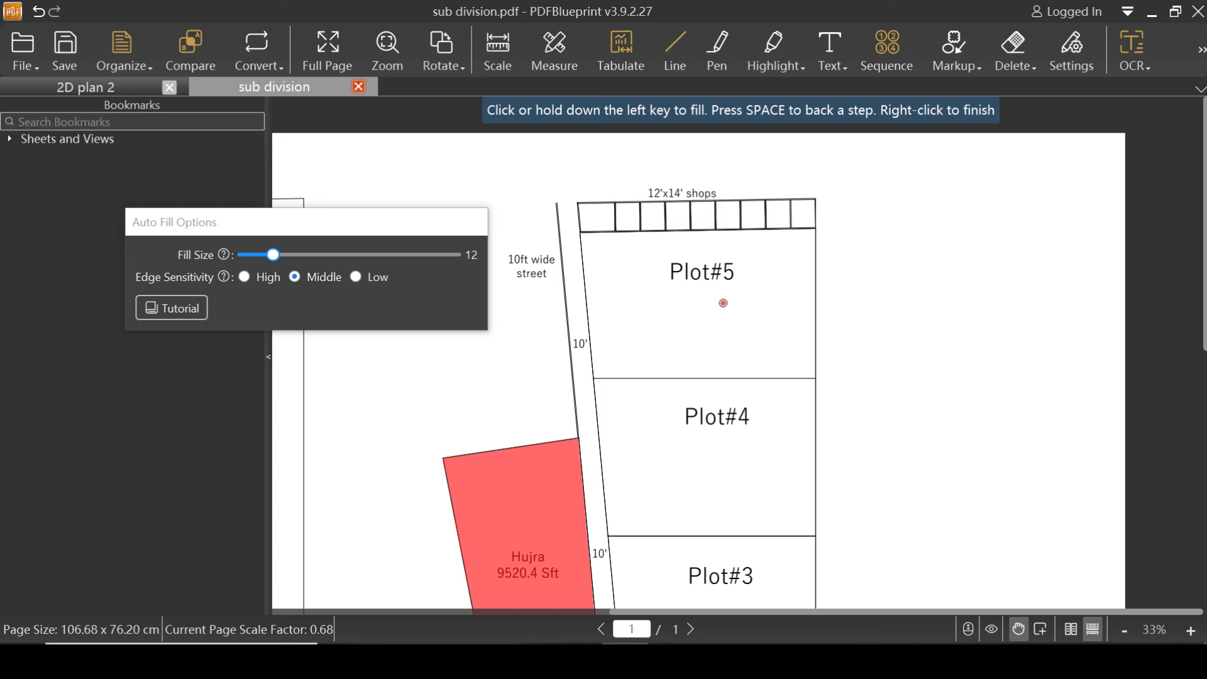
Auto-fill Plot#5, undoing the first attempt and filling it again.
click(724, 303)
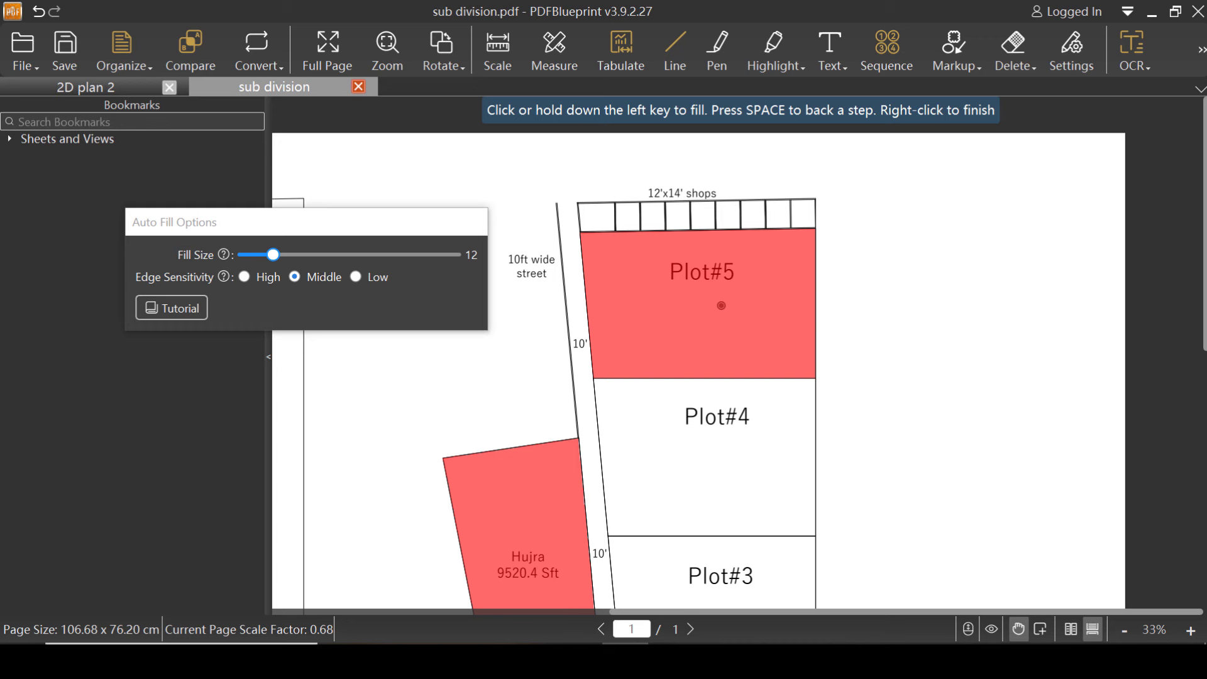
key(ctrl+z)
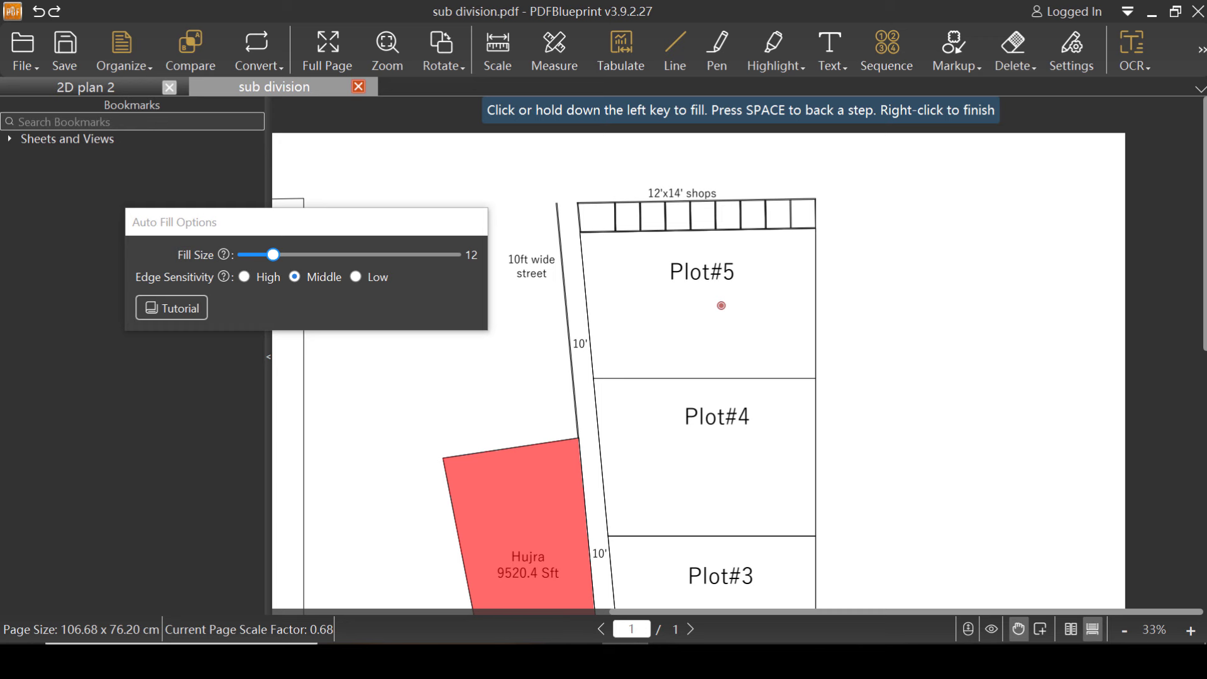
click(721, 306)
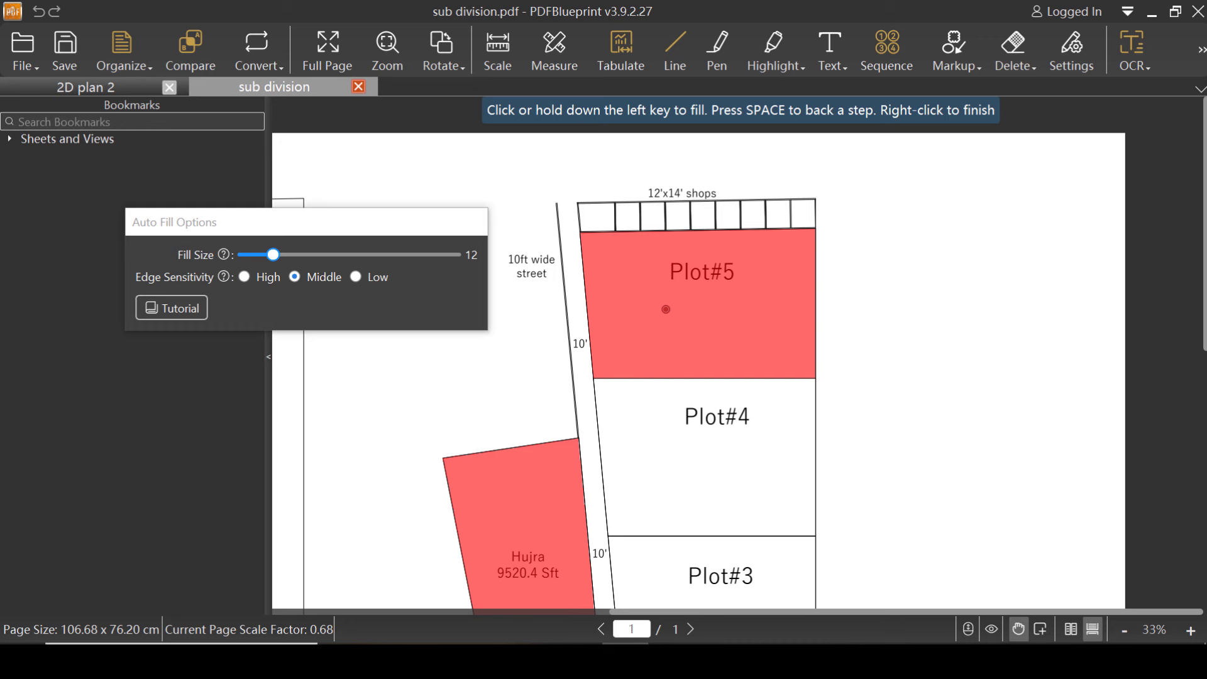
right_click(668, 309)
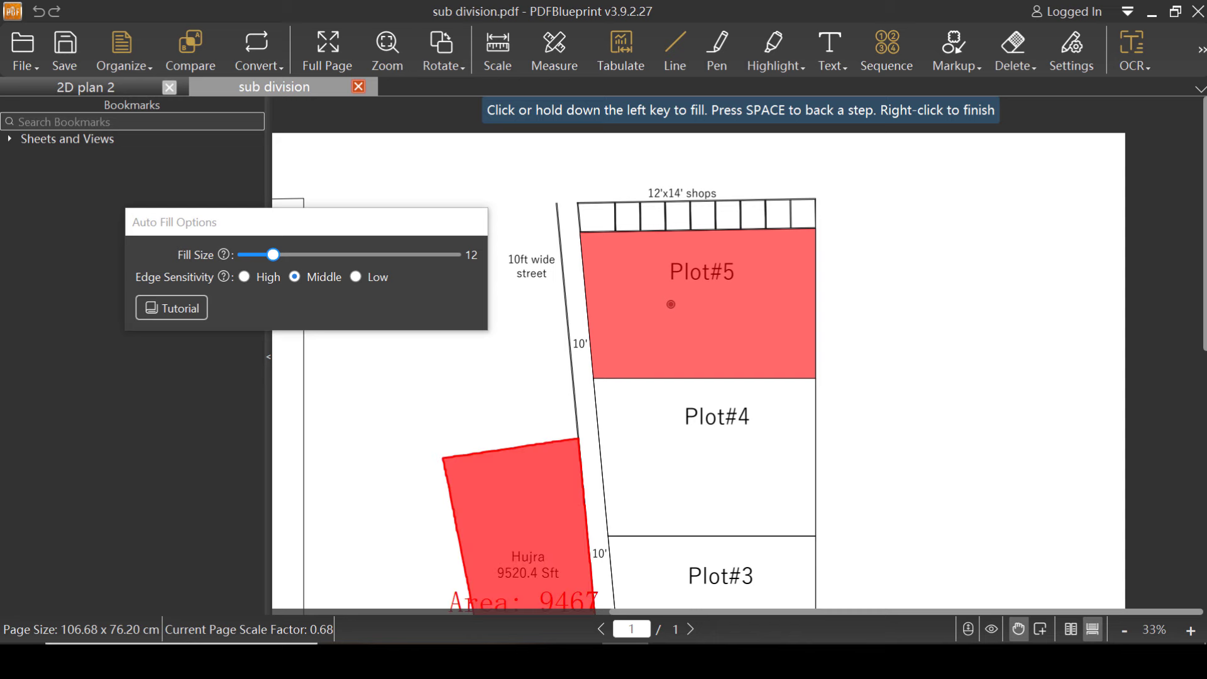
scroll(912, 314, down, 2)
scroll(816, 283, down, 3)
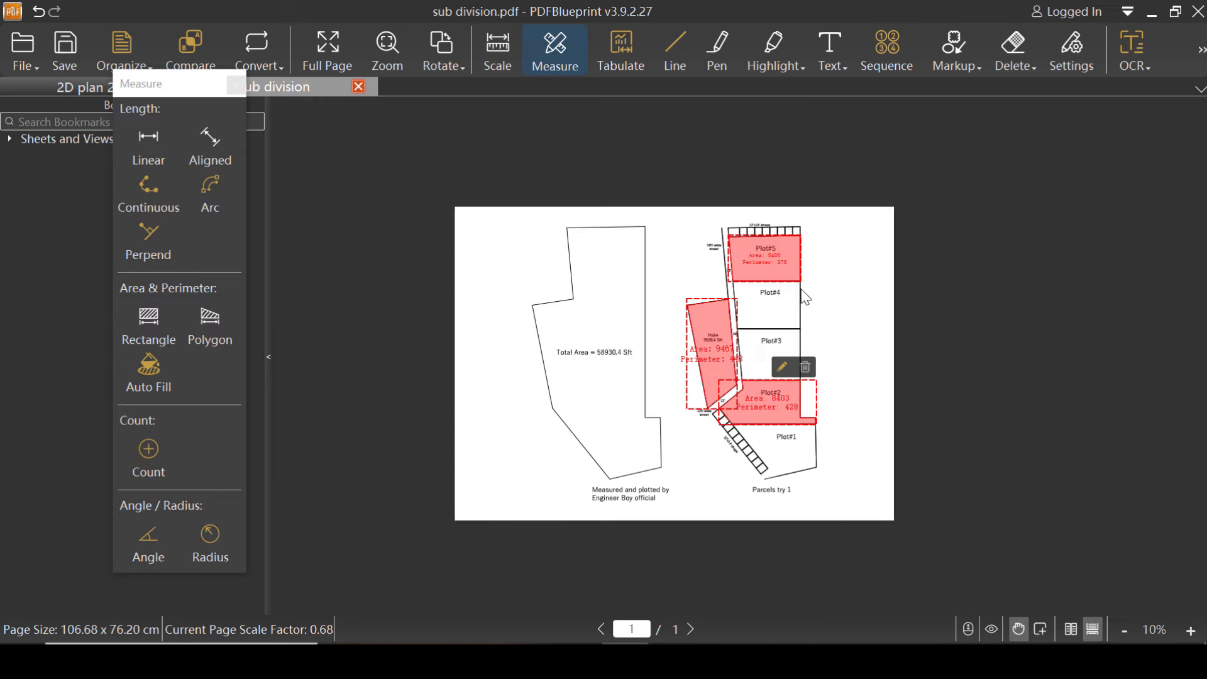
scroll(805, 296, up, 3)
scroll(773, 207, up, 3)
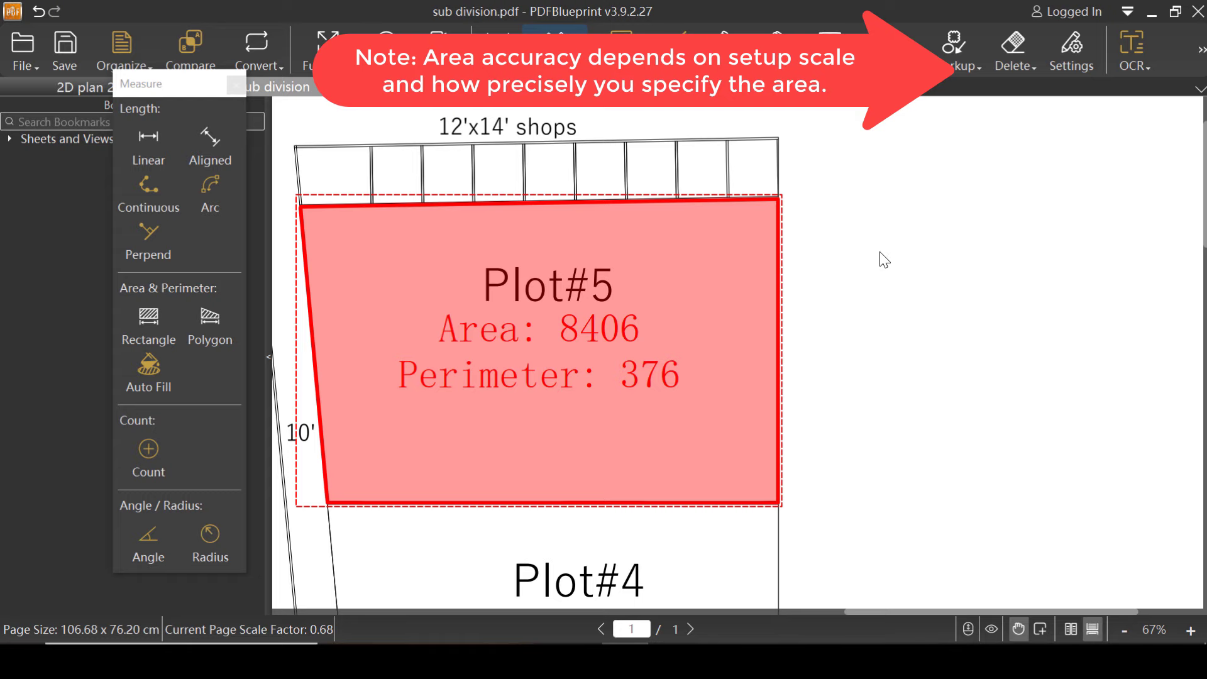
scroll(880, 256, down, 3)
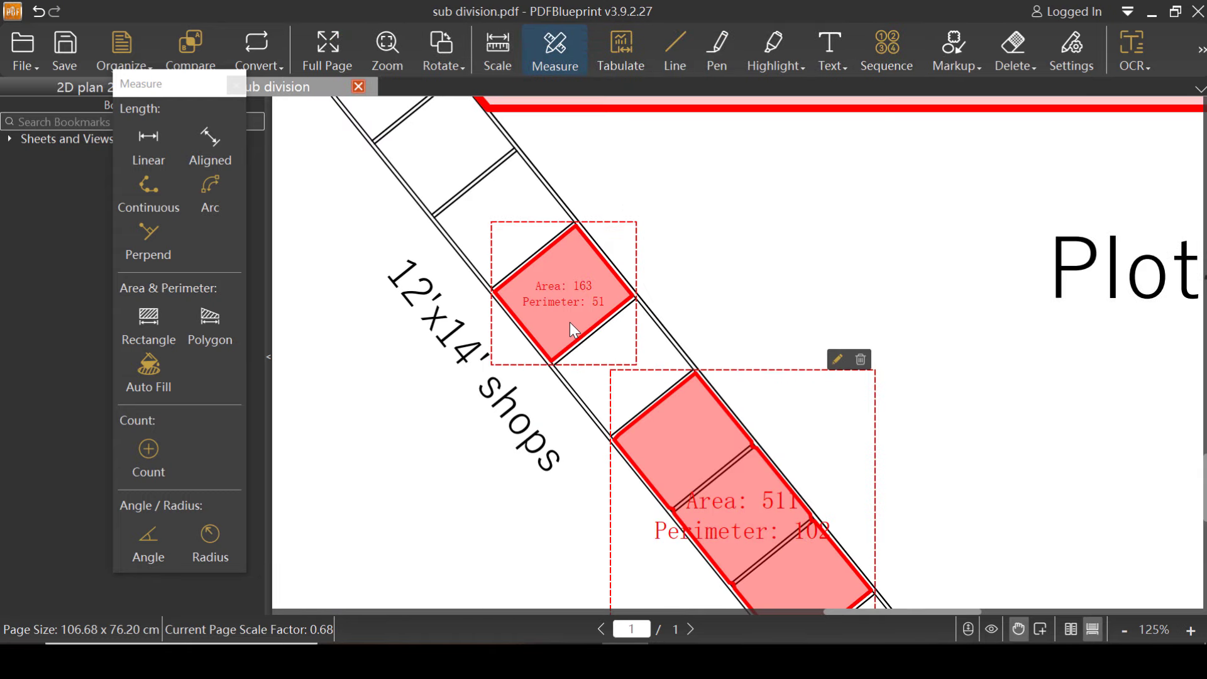
scroll(570, 322, down, 1)
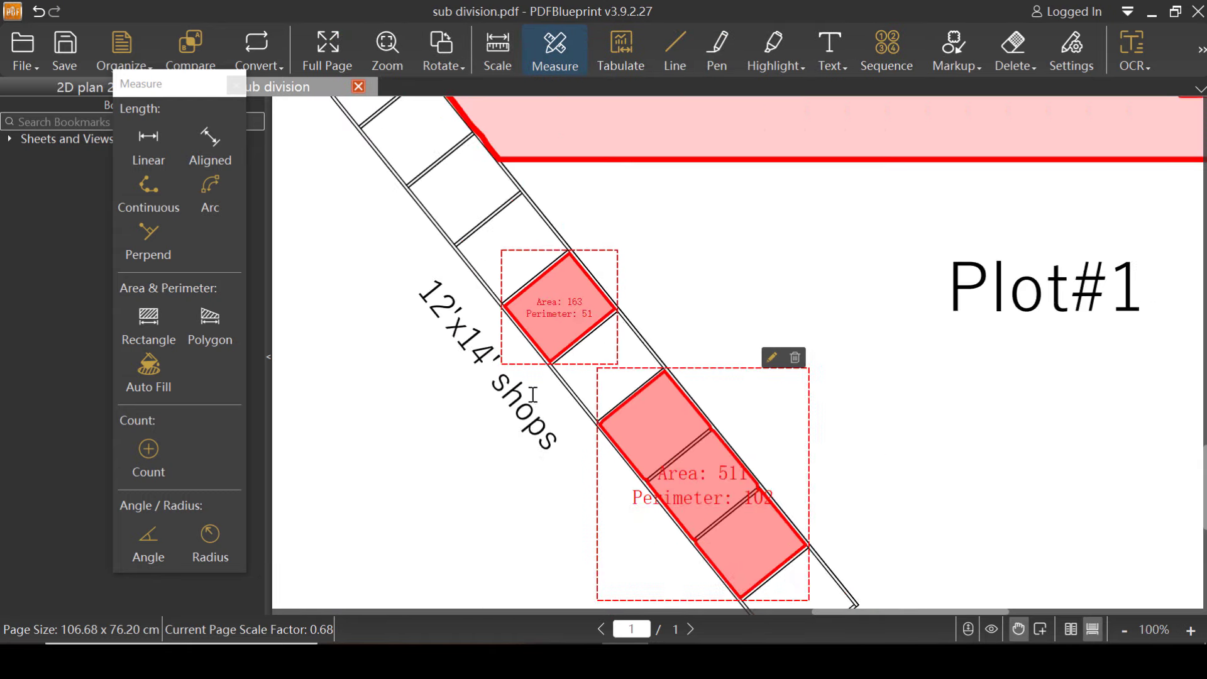
scroll(534, 394, down, 2)
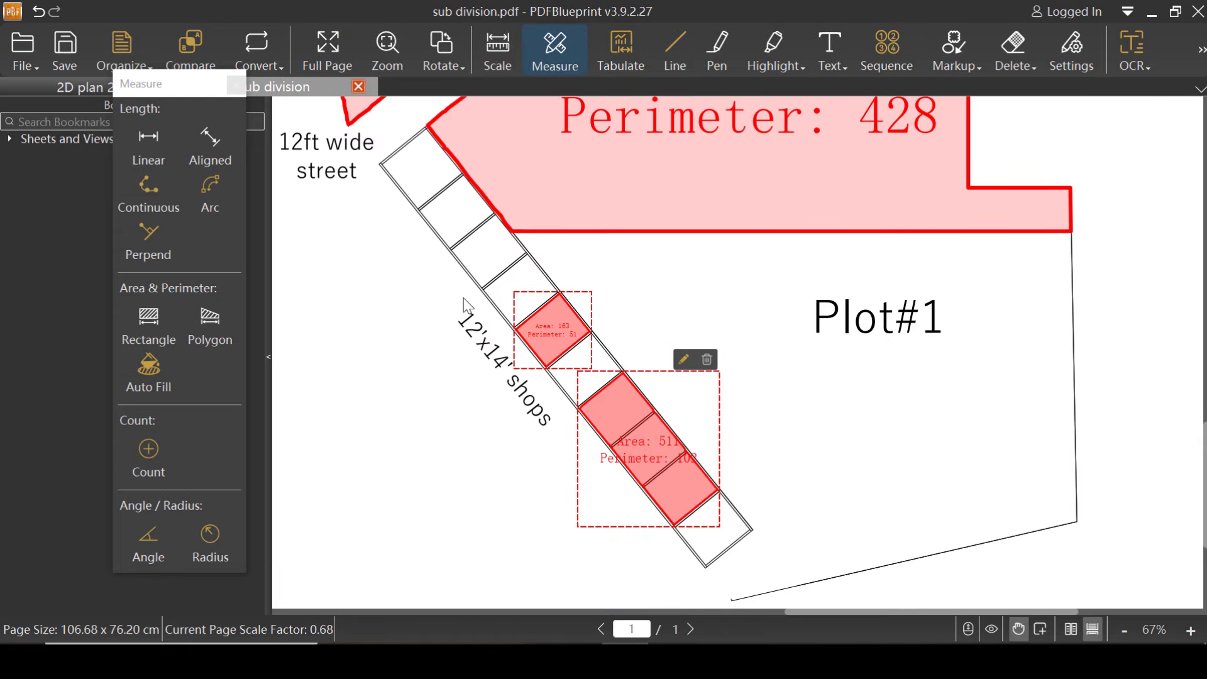